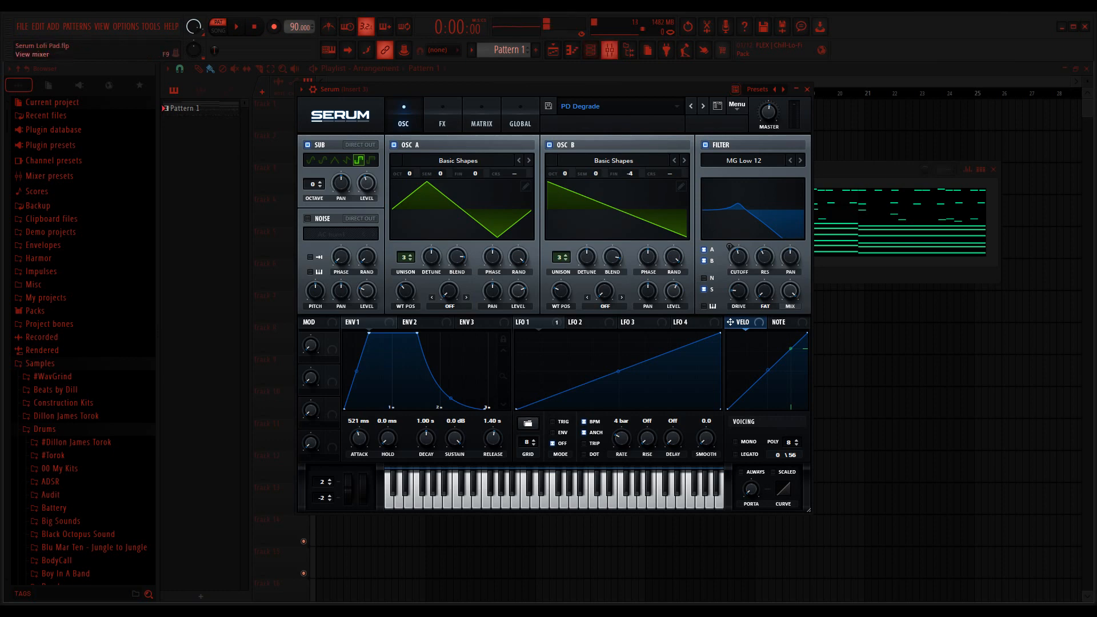
Step: Lower the threshold of the Efektor Silencer effect on the VOX REC mixer track and return to the Serum instrument
left_click(609, 50)
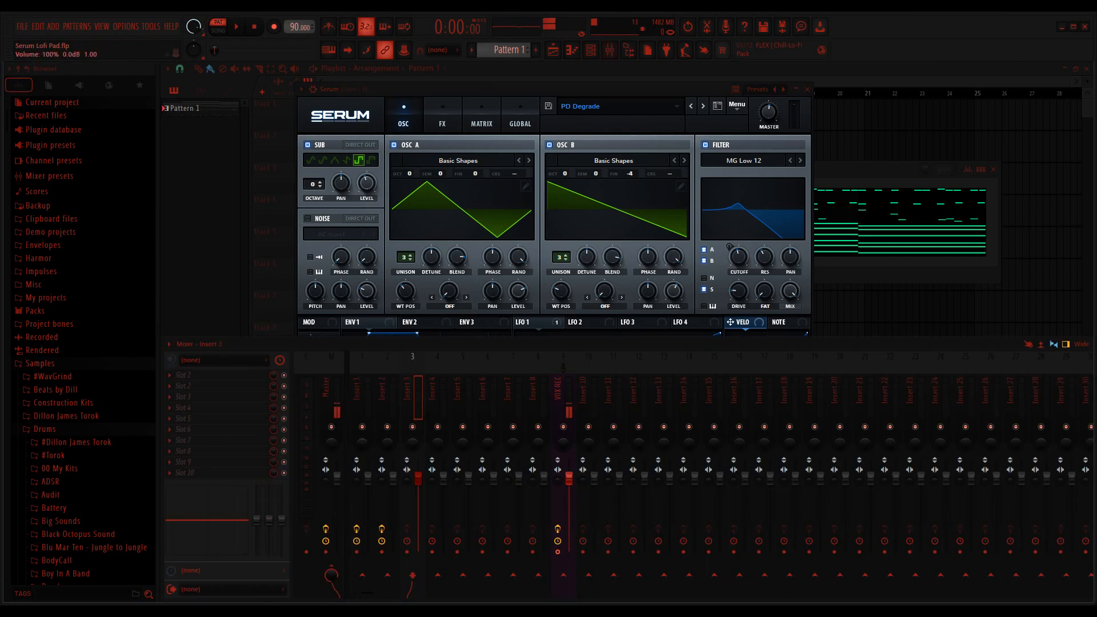
left_click(563, 366)
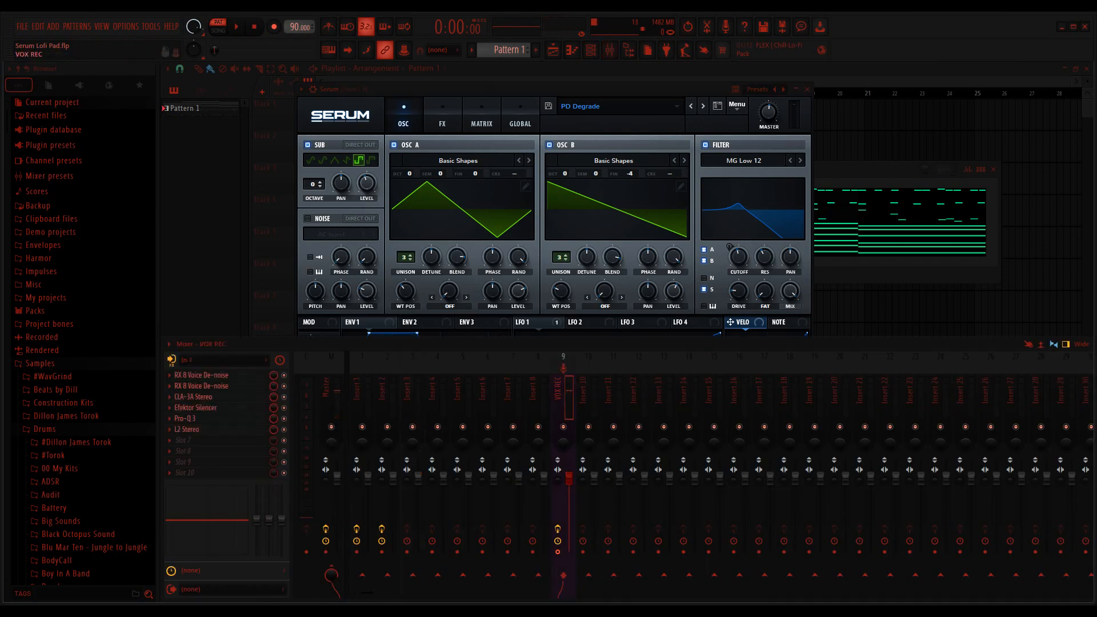
left_click(196, 408)
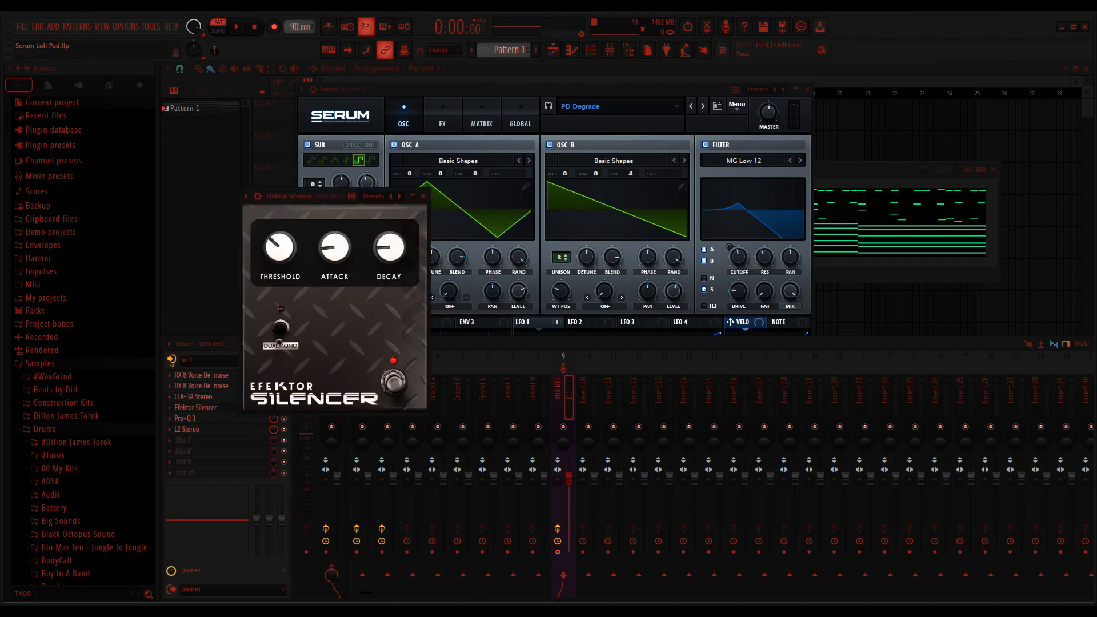
left_click_drag(279, 246, 280, 260)
left_click(423, 196)
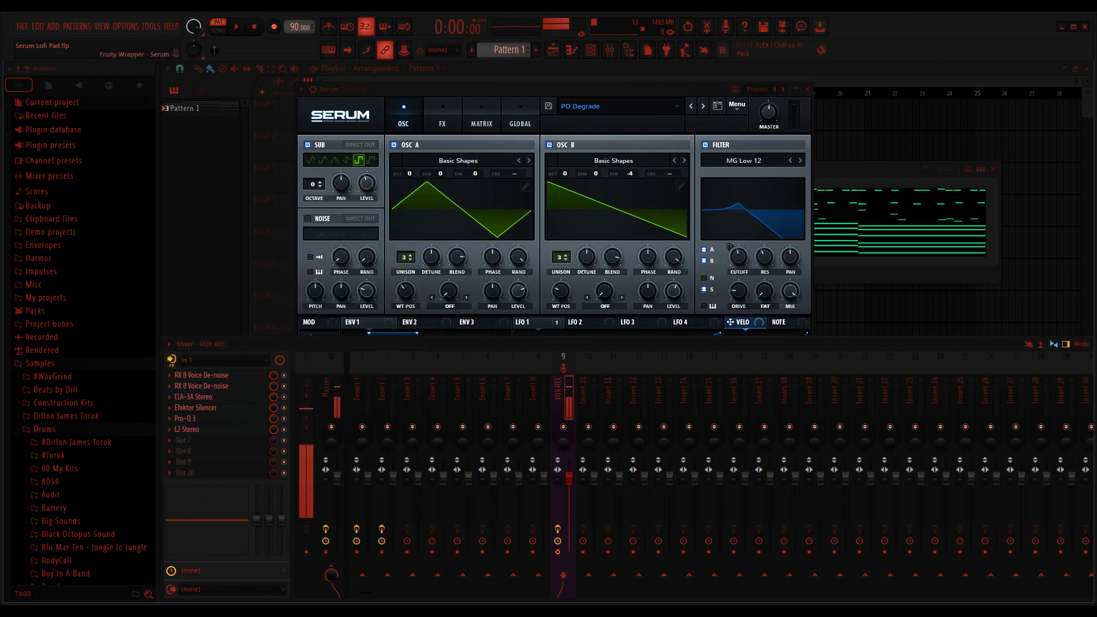
left_click(425, 145)
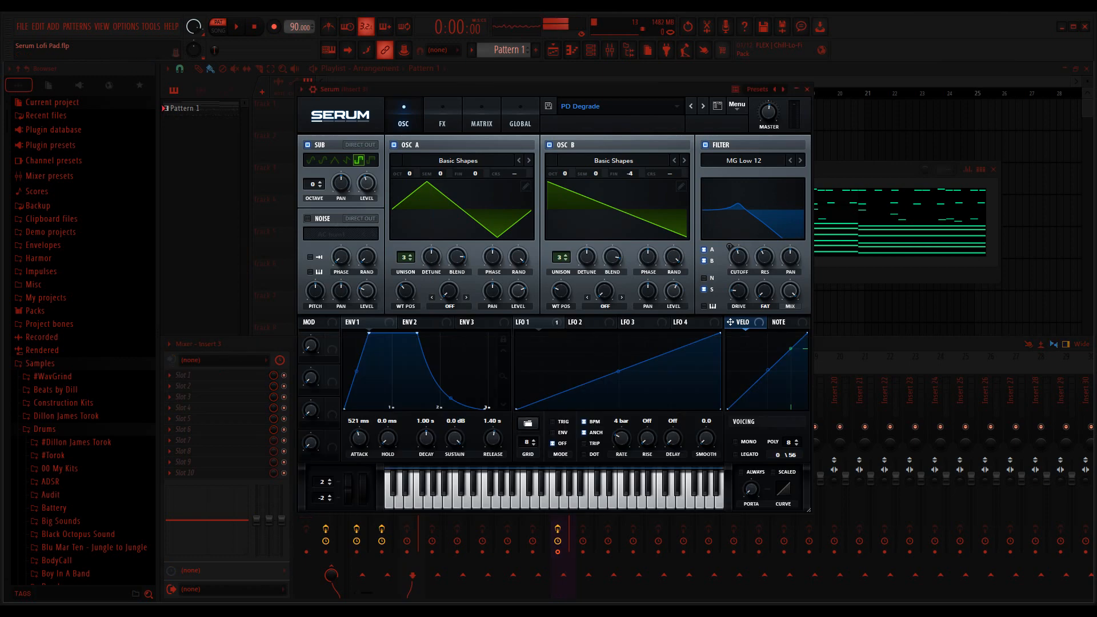
left_click(609, 49)
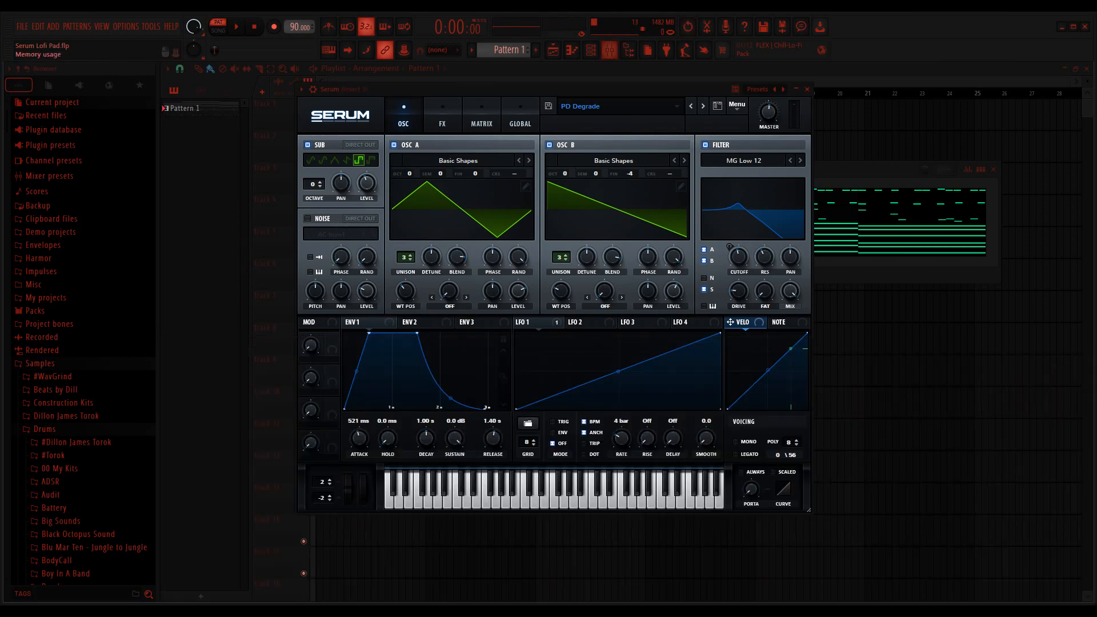
left_click(610, 49)
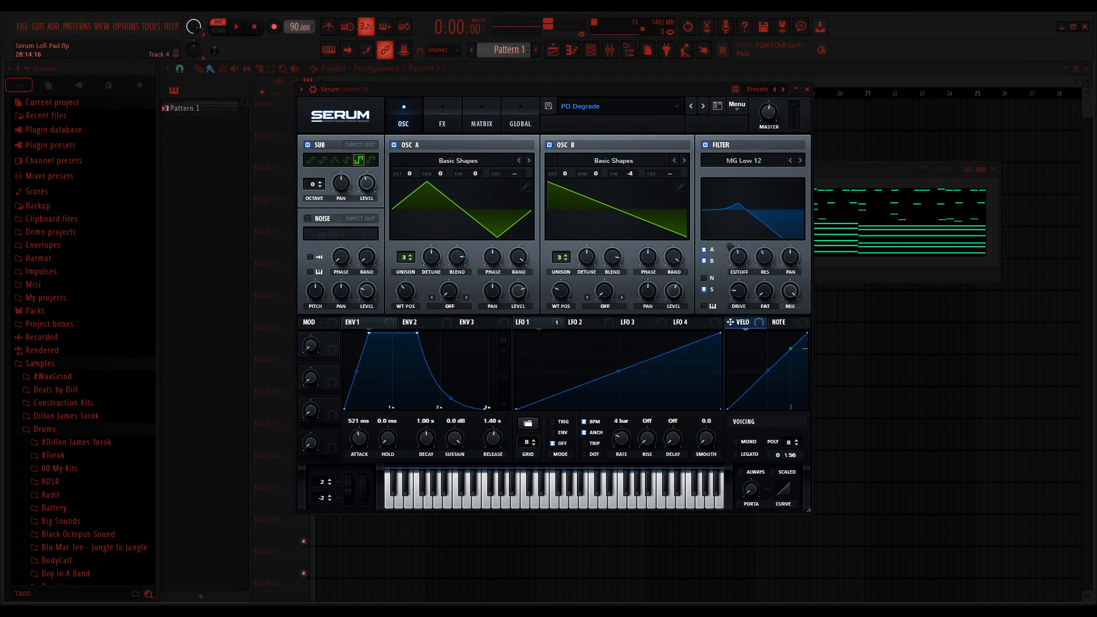
Step: Audition the PD Degrade pad pattern, with the channel rack shown and Insert 1 selected in the mixer
key("space")
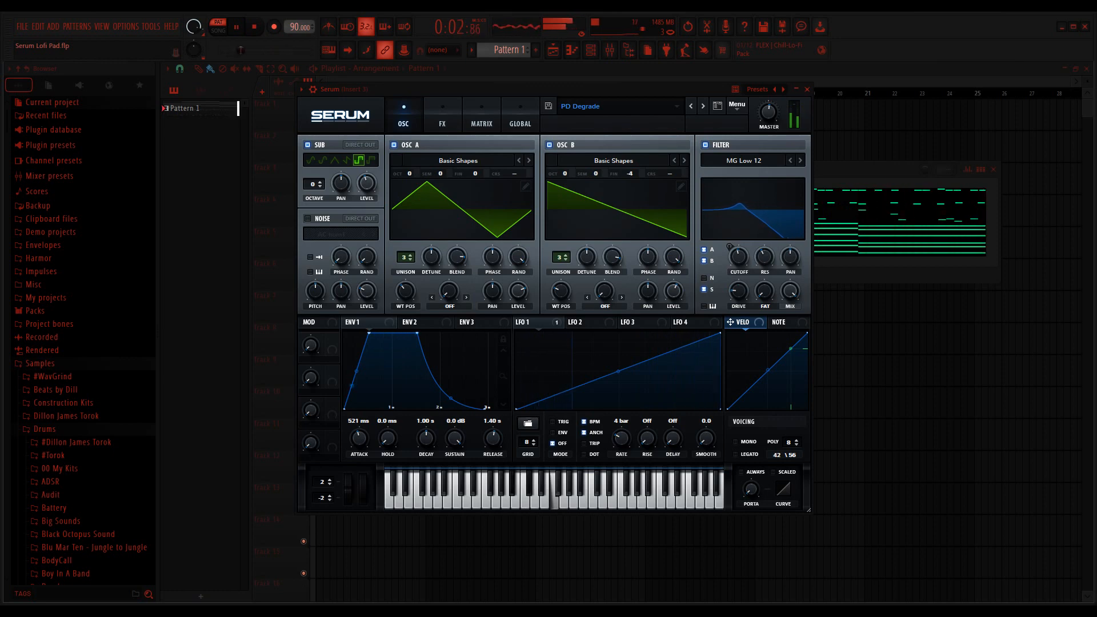
key("space")
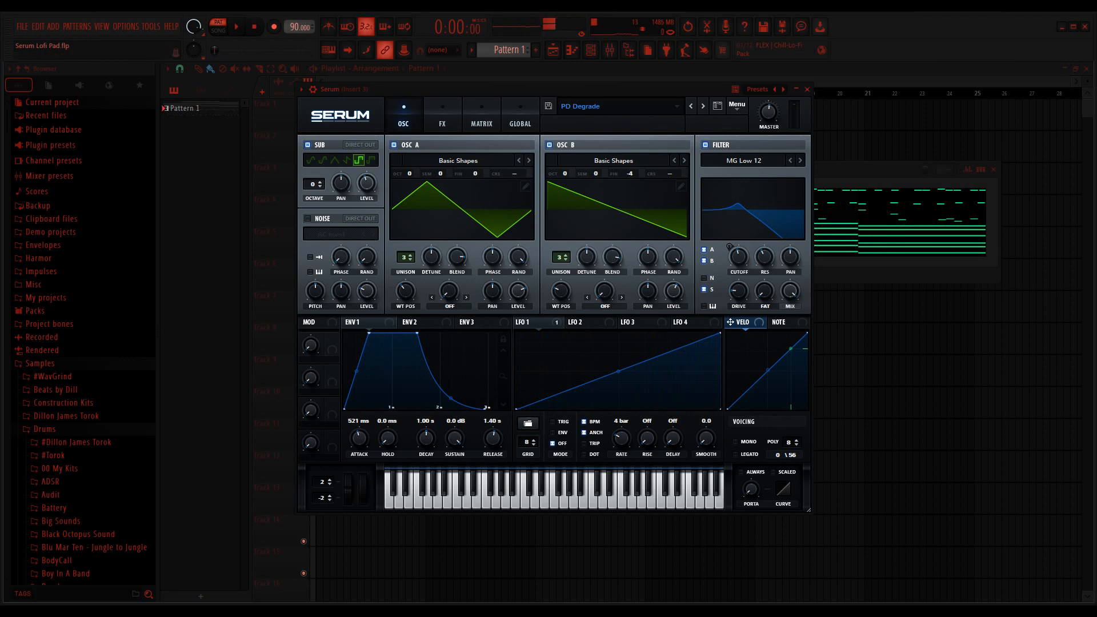
left_click(591, 50)
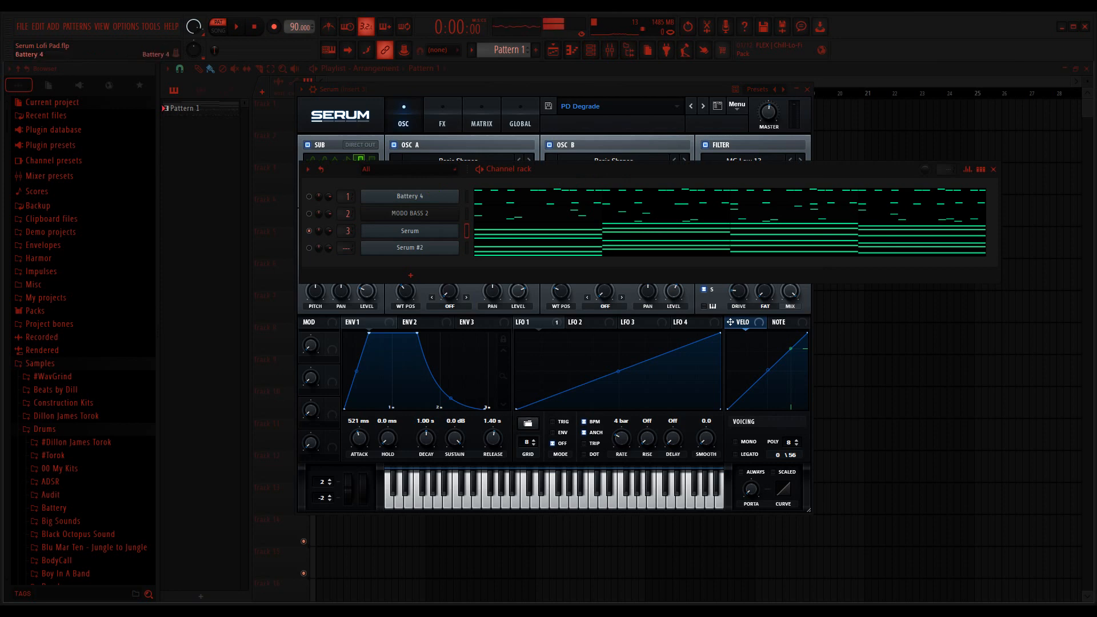
left_click(610, 50)
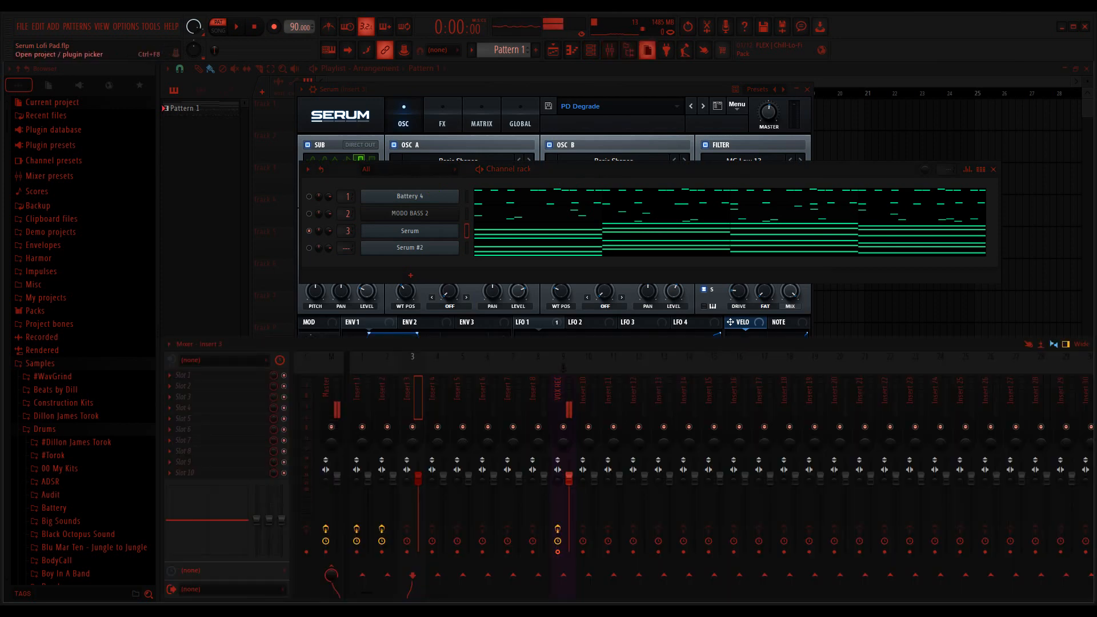
left_click(359, 402)
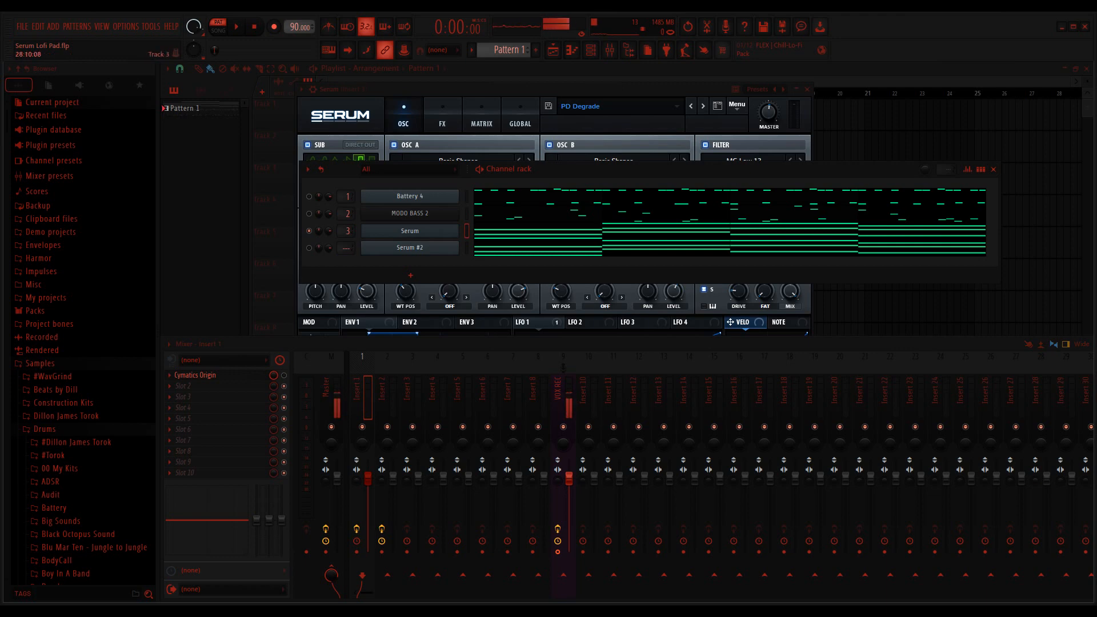
key("space")
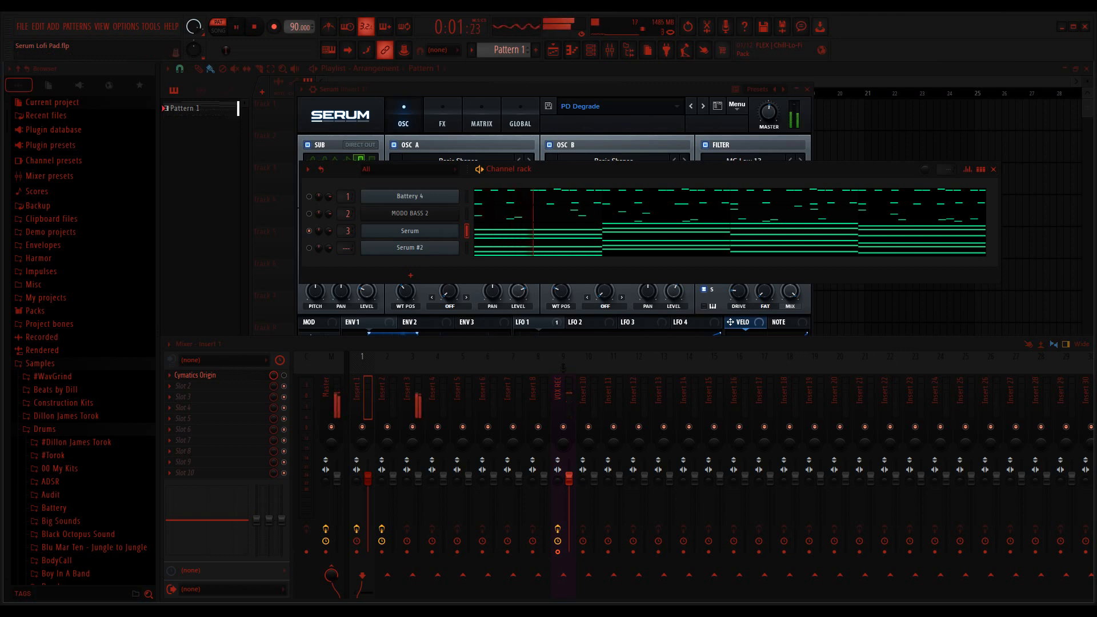
key("space")
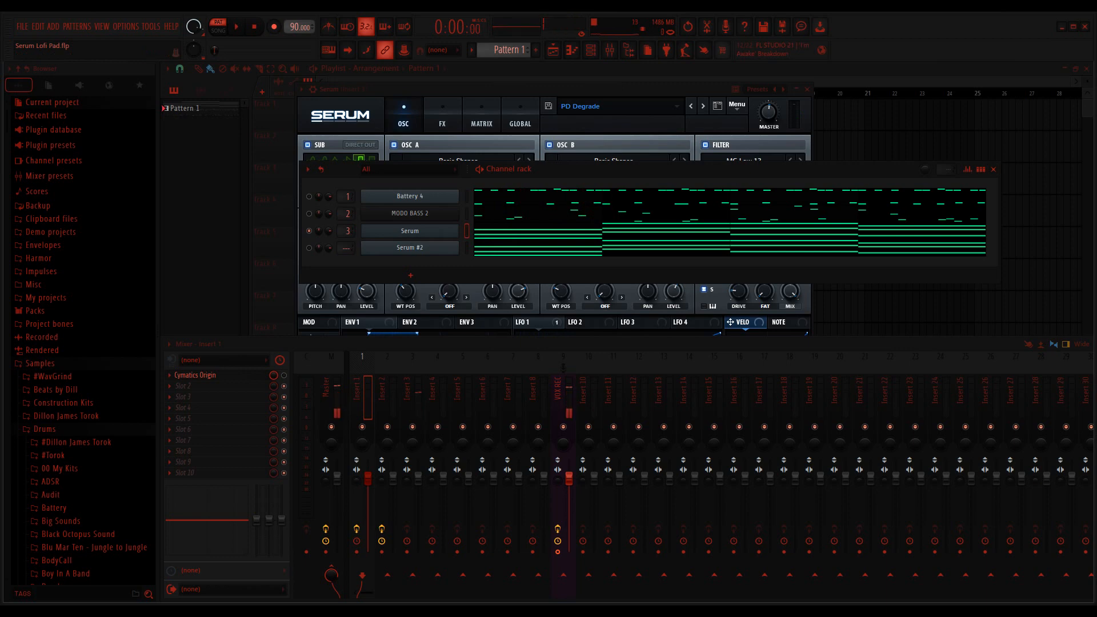
key("space")
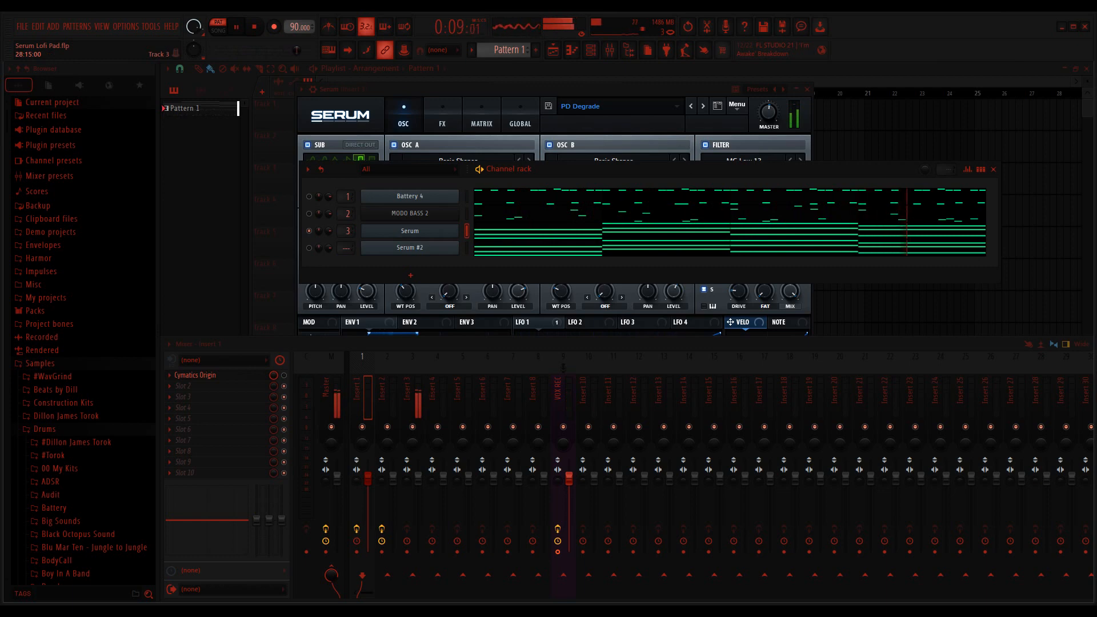
key("space")
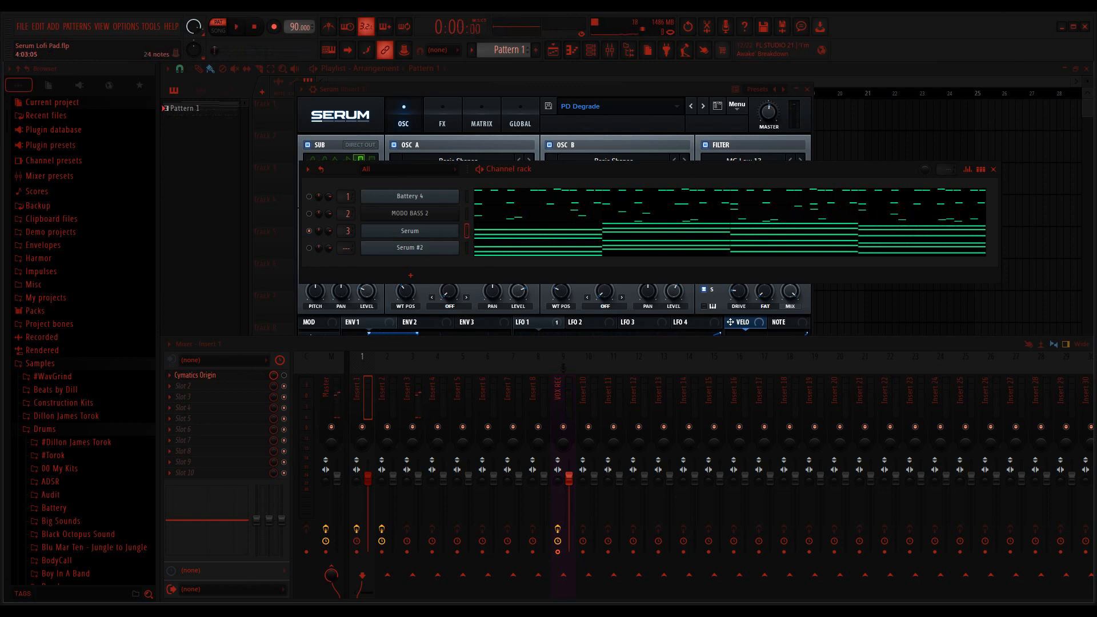
Step: Examine the Serum channel's chord notes across all bars of the piano roll
left_click(750, 231)
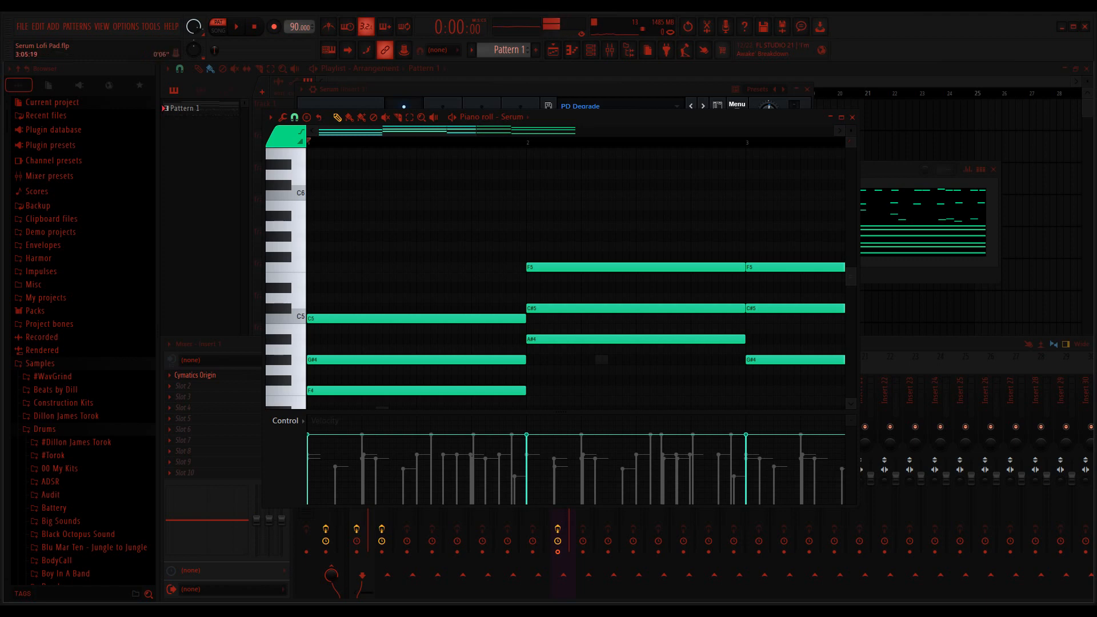
scroll(575, 269, "right", 4)
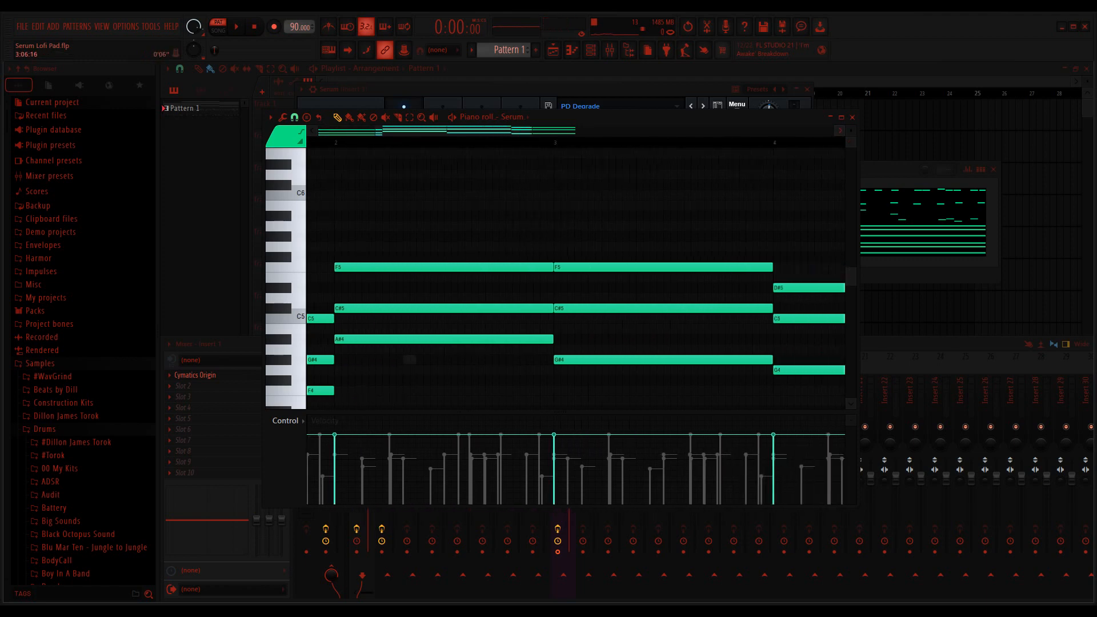
scroll(575, 268, "right", 4)
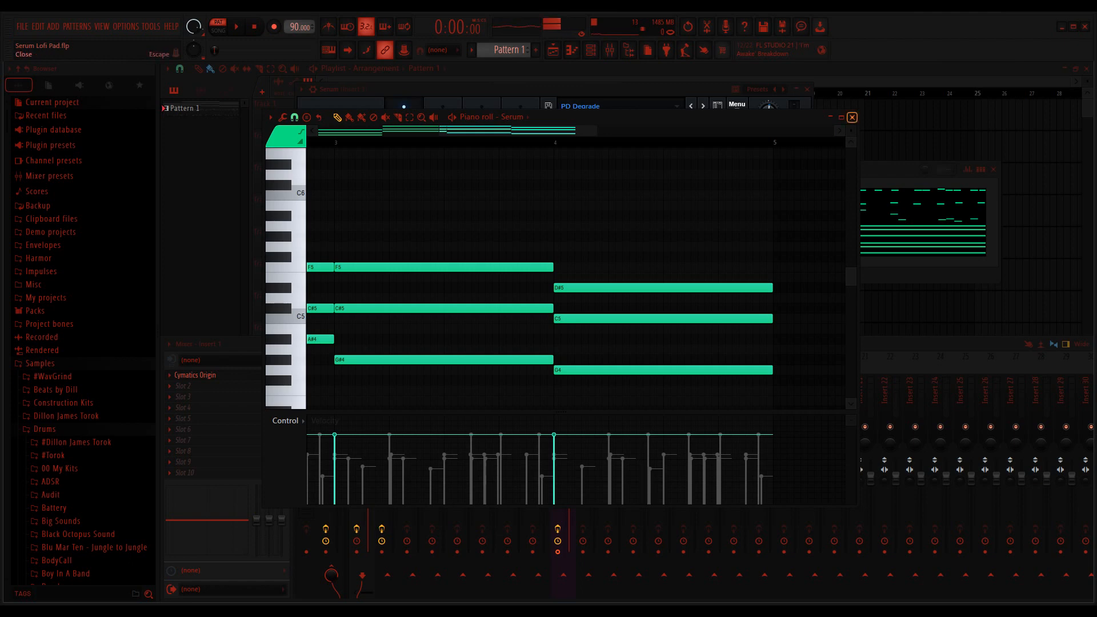
left_click(852, 117)
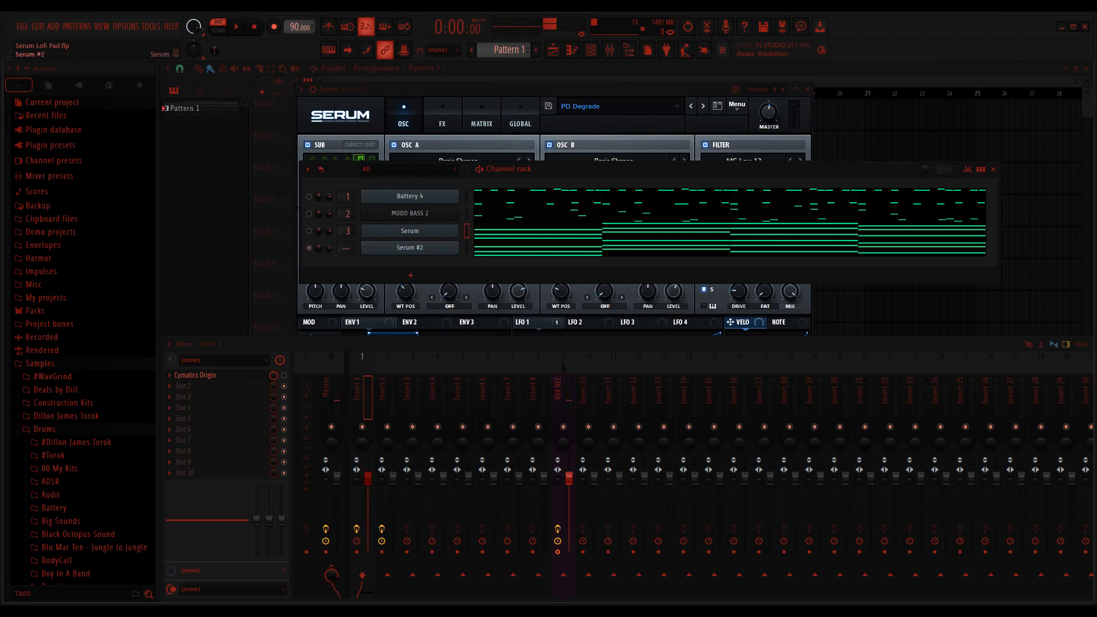
Step: Bring up the Serum #2 instrument and play the pattern with its Init patch
left_click(409, 247)
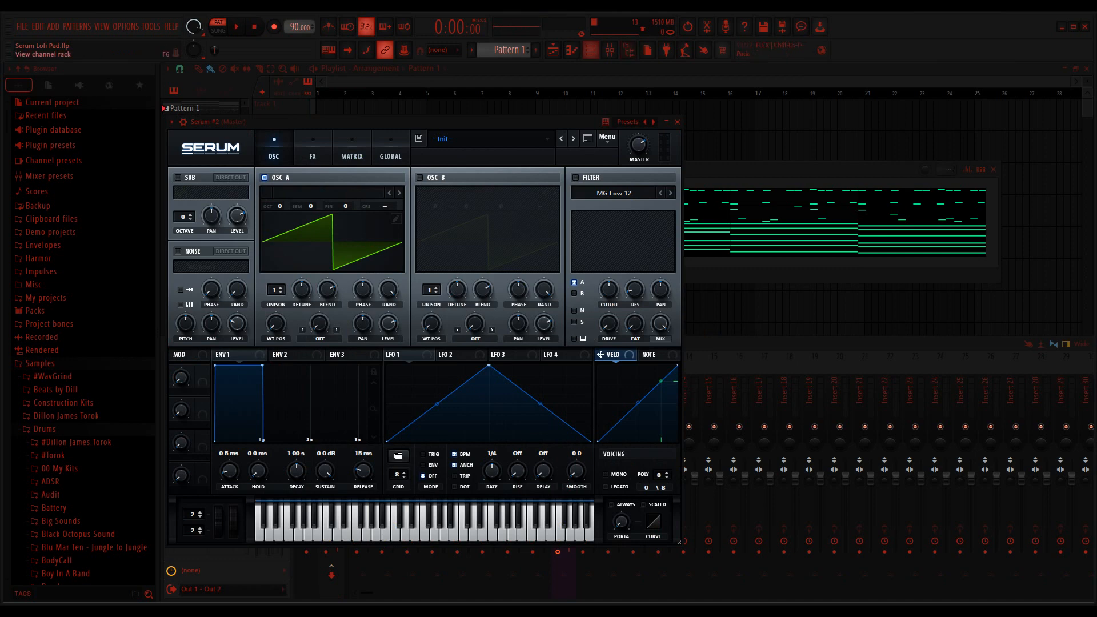
left_click(591, 50)
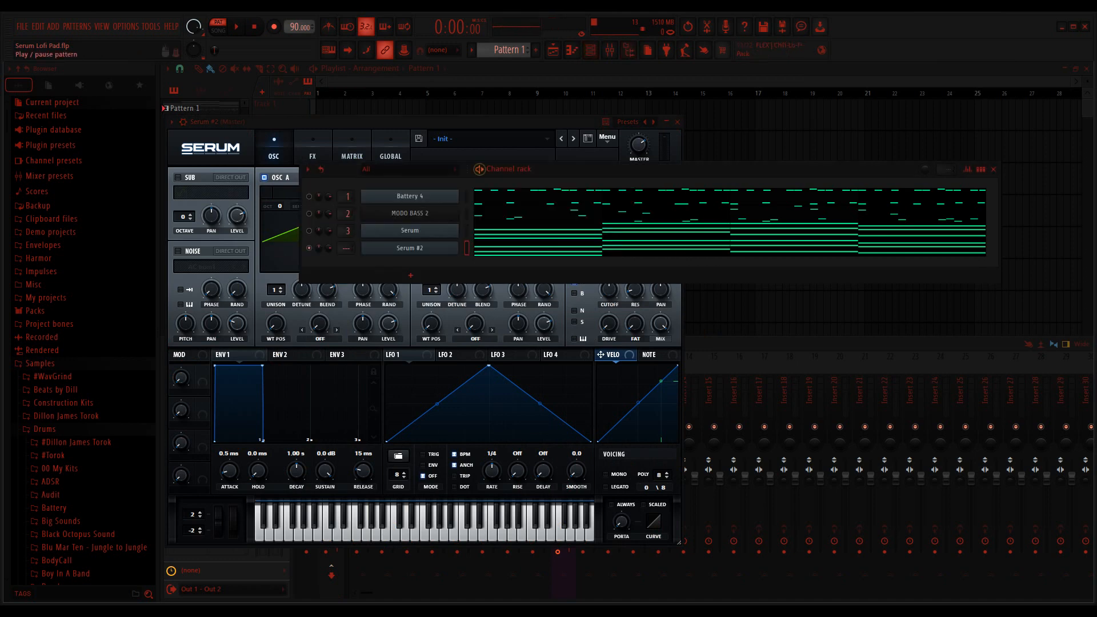
key("space")
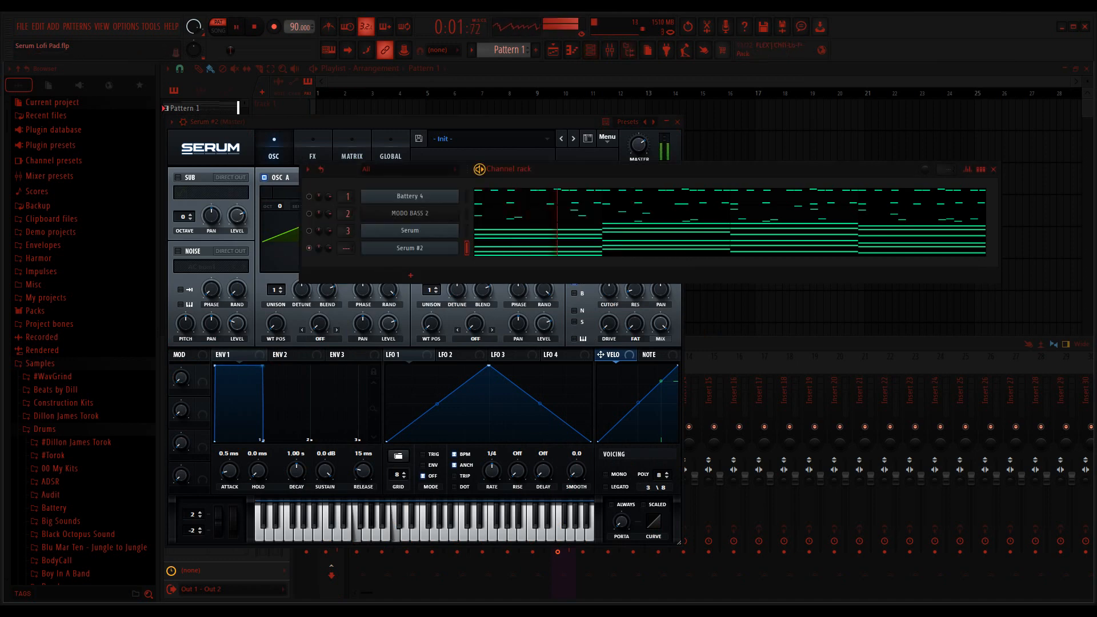
key("space")
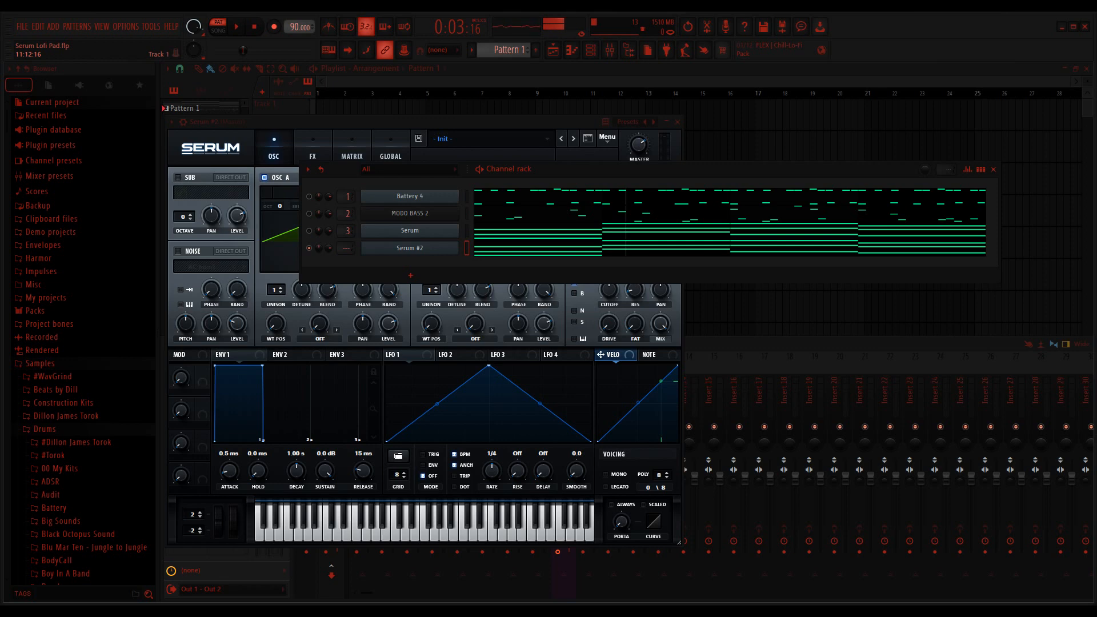
Step: Load the analog Basic Shapes wavetable into oscillator A of Serum #2 and set its wavetable position to 3
left_click(571, 122)
left_click_drag(572, 121, 607, 114)
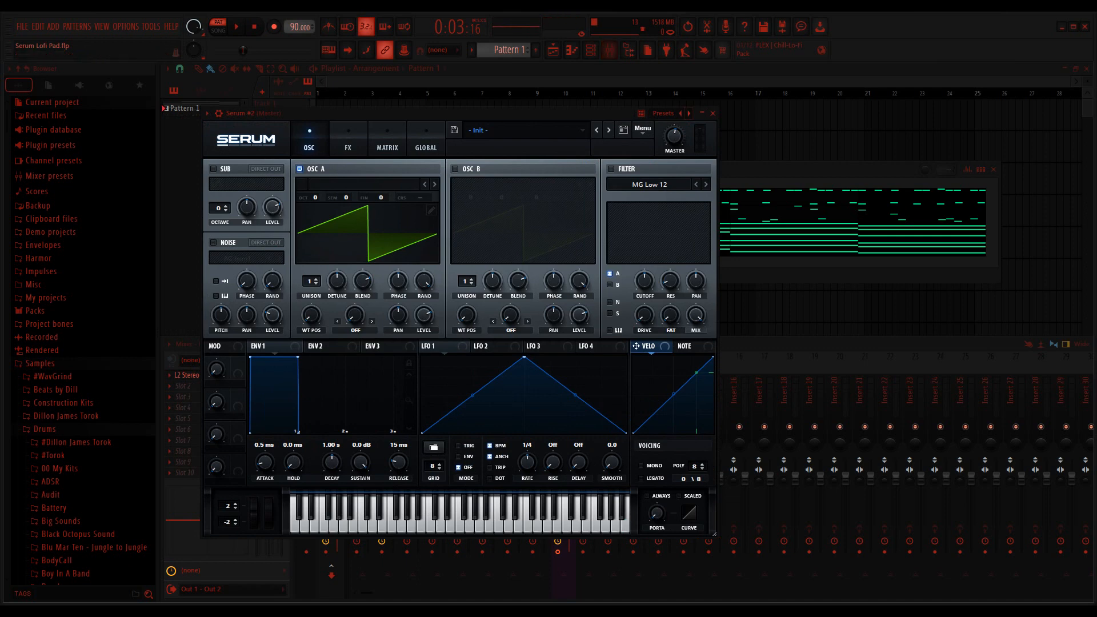
left_click(364, 184)
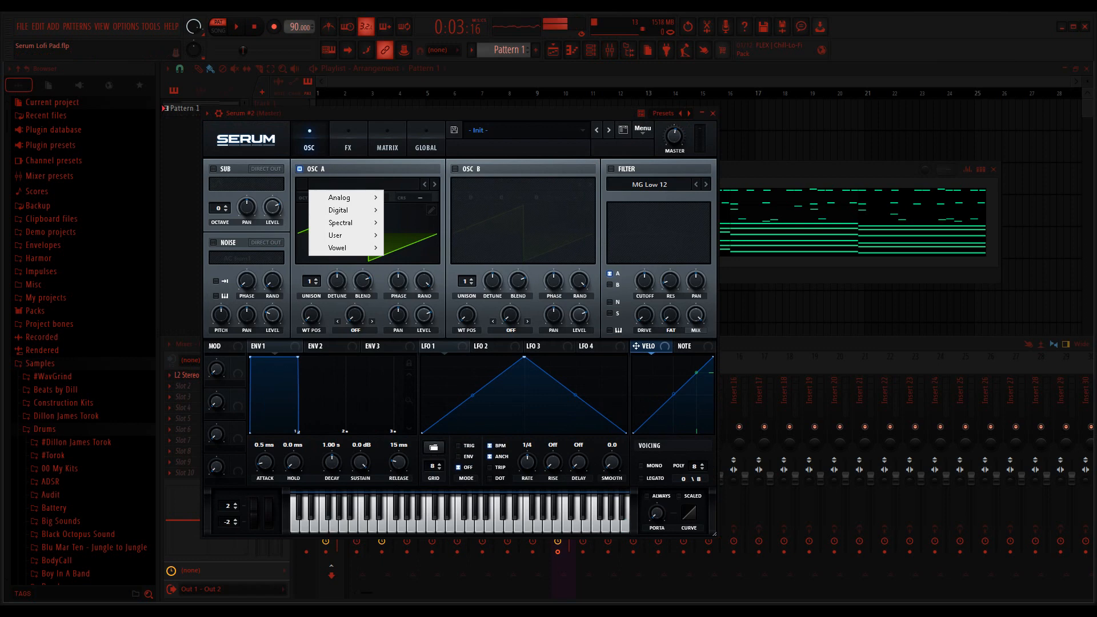
mouse_move(342, 197)
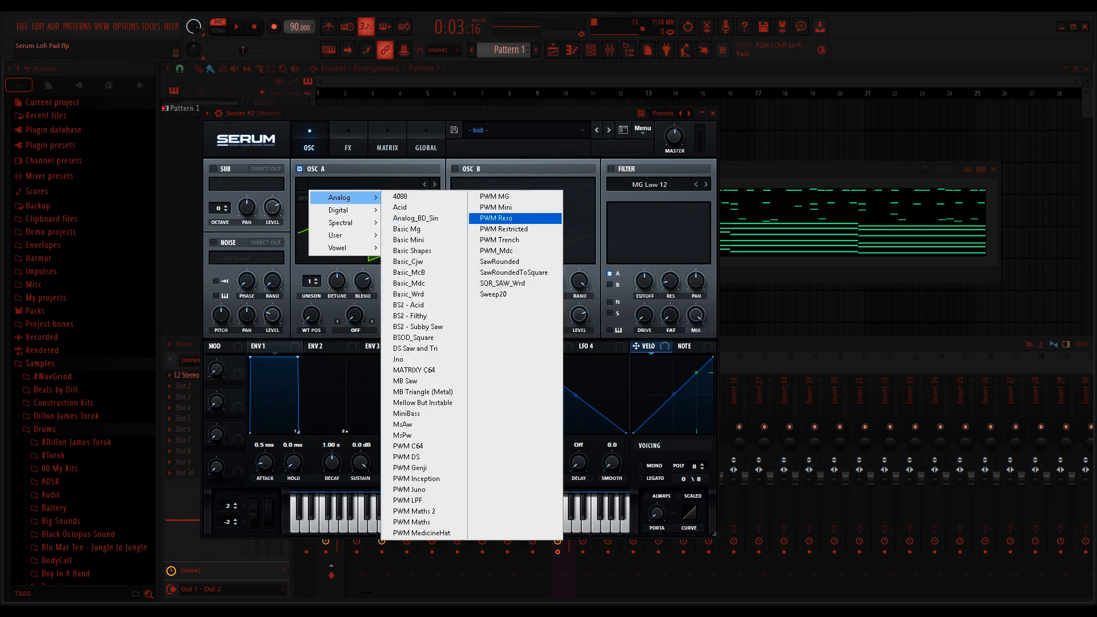
left_click(412, 250)
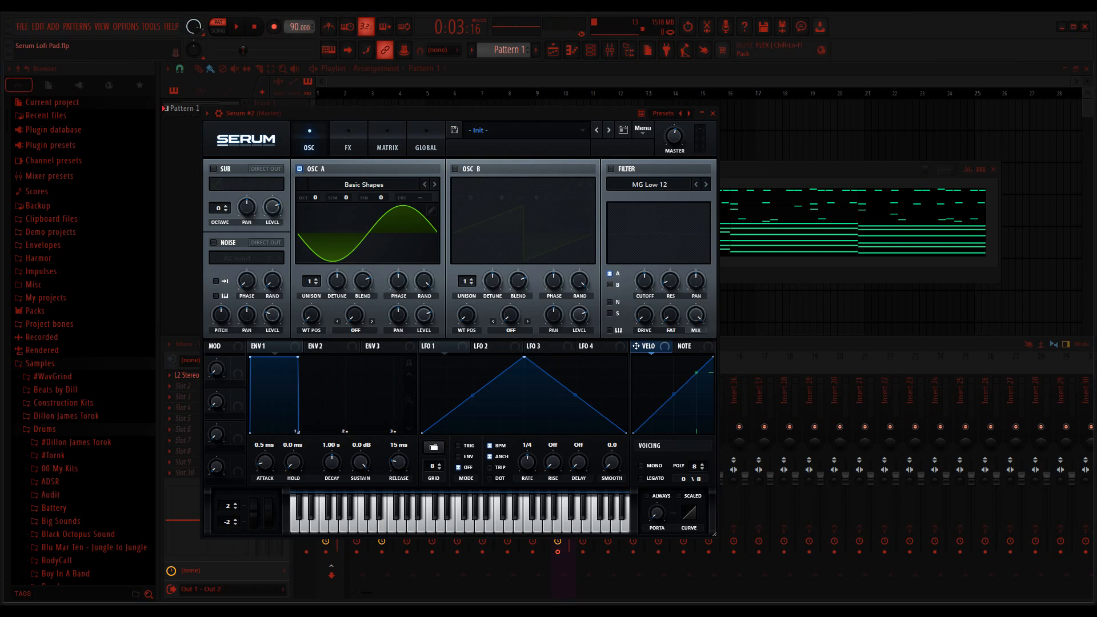
mouse_move(311, 314)
left_mouse_down()
mouse_move(311, 294)
mouse_move(311, 304)
left_mouse_up()
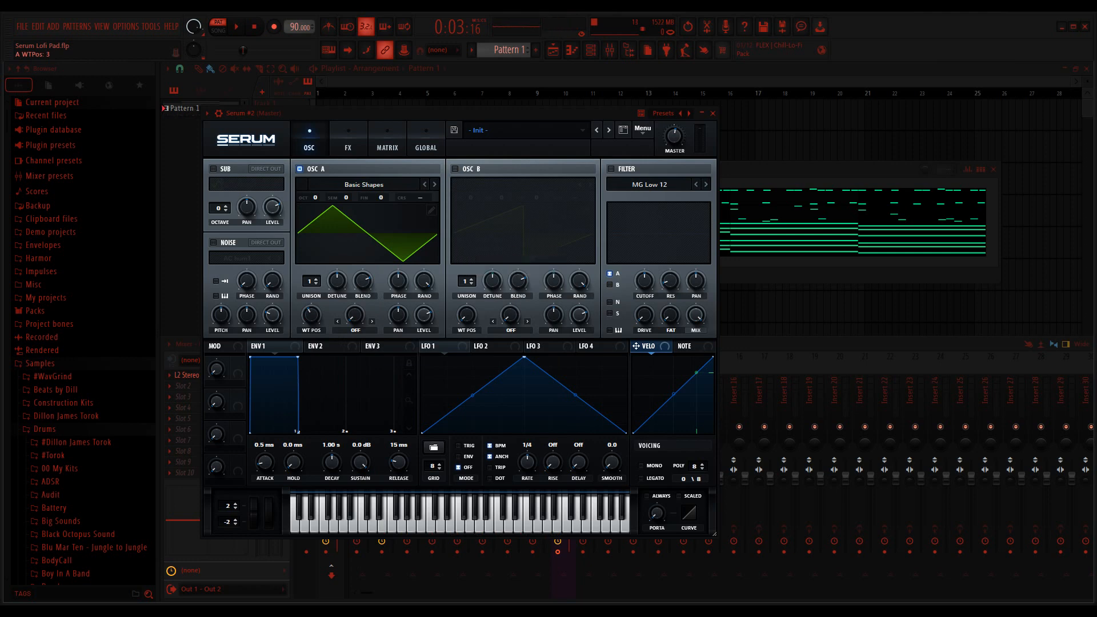
Step: Enable oscillator B, load the analog Basic Shapes wavetable and set its wavetable position to 2
left_click(455, 169)
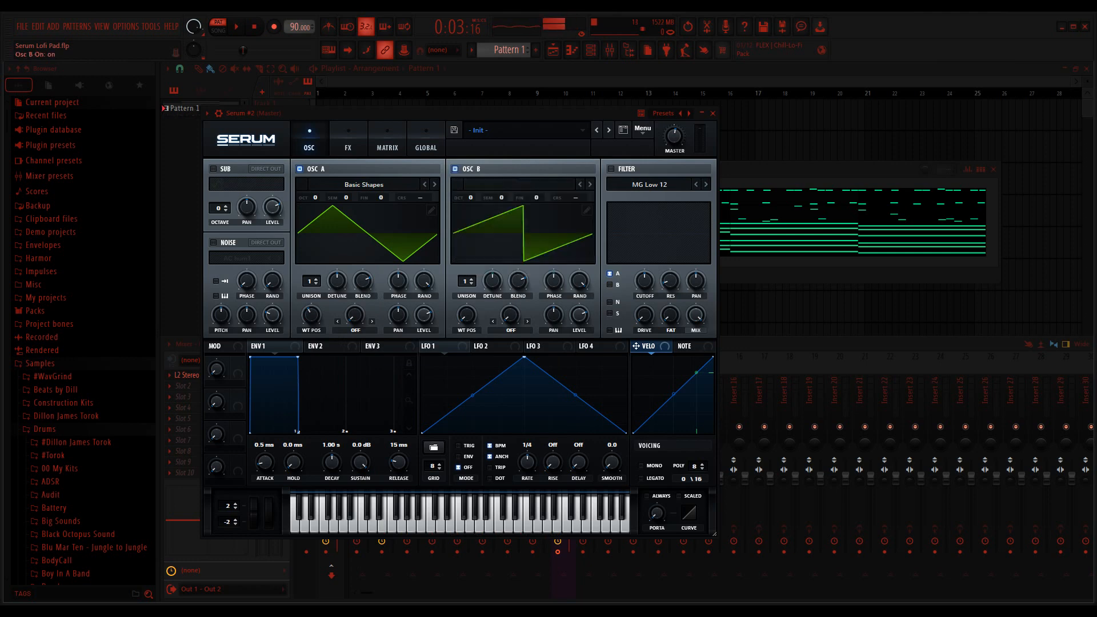
left_click(519, 184)
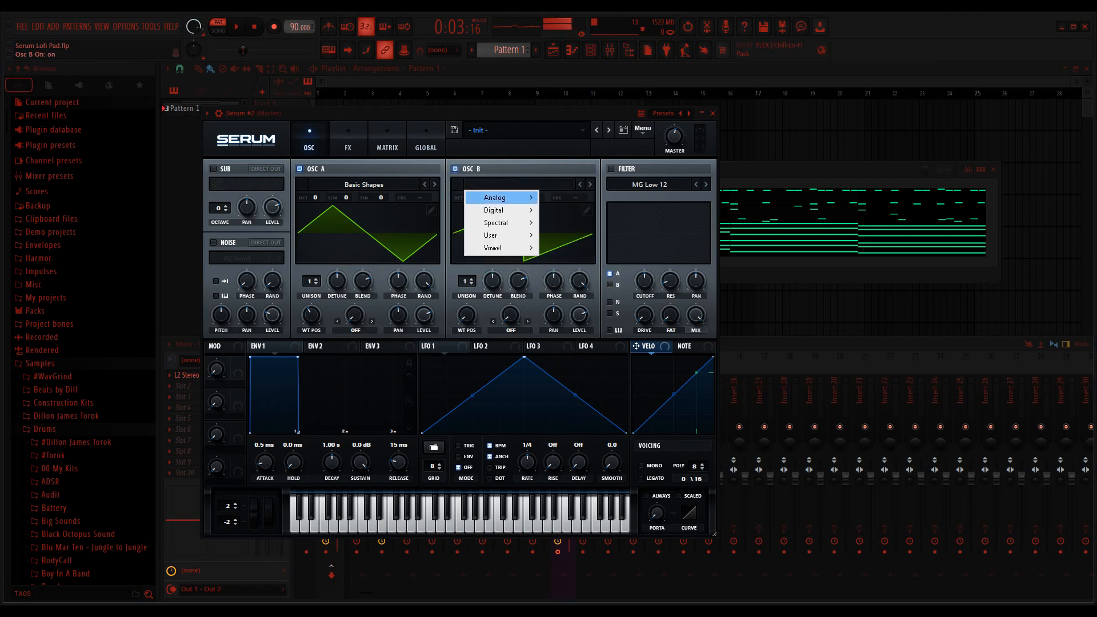
mouse_move(509, 197)
left_click(579, 251)
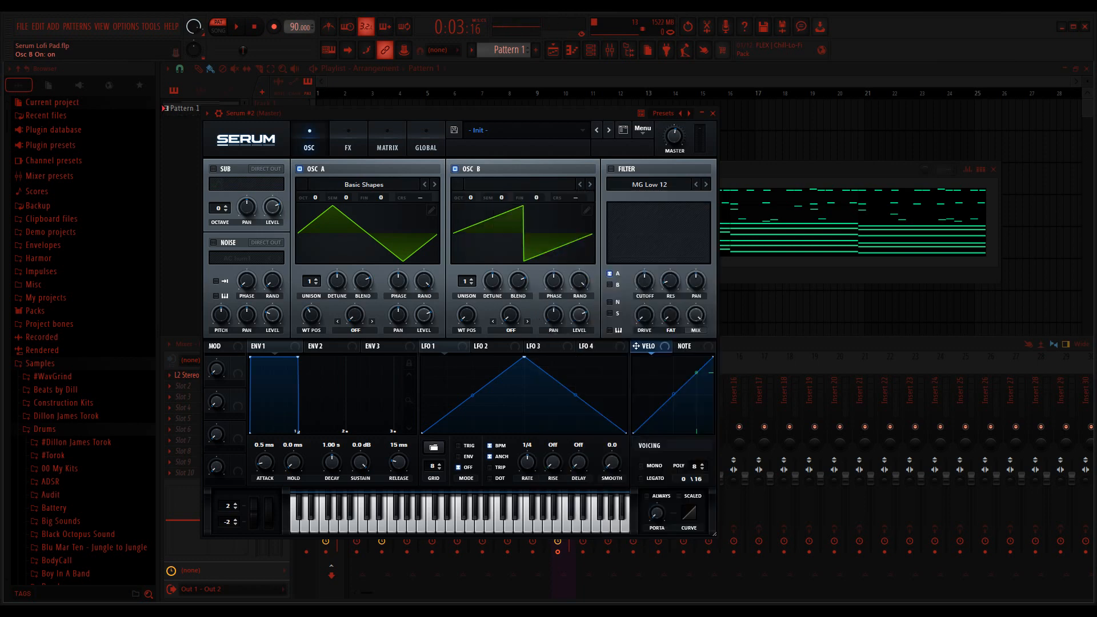
left_click_drag(467, 315, 467, 308)
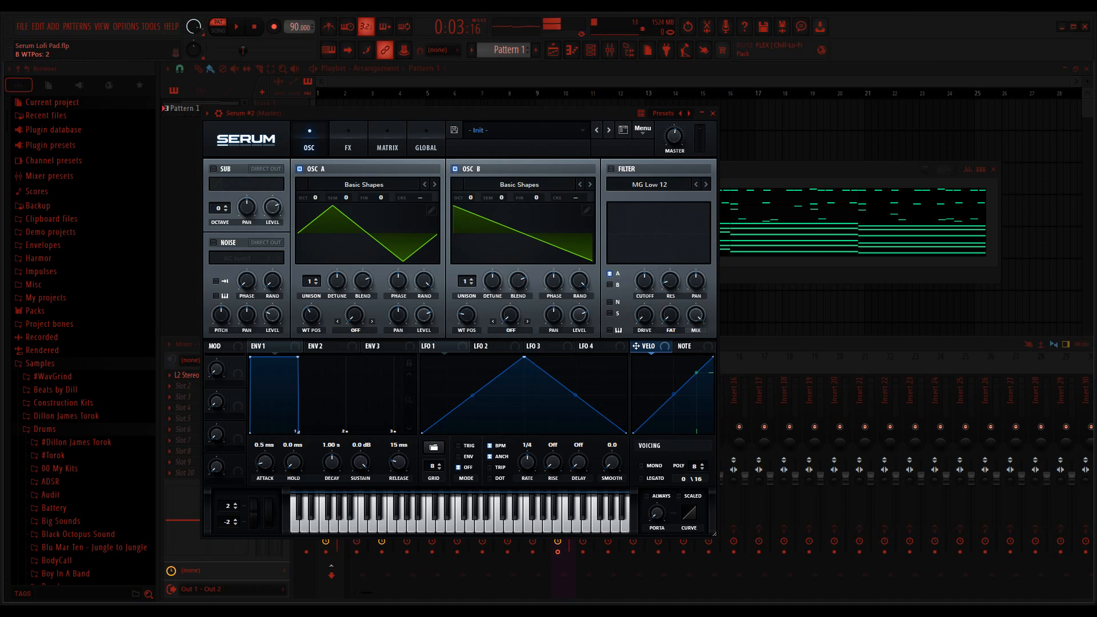
Step: Enable the MG Low 12 filter and route oscillator B and the sub oscillator through it as well
left_click(611, 169)
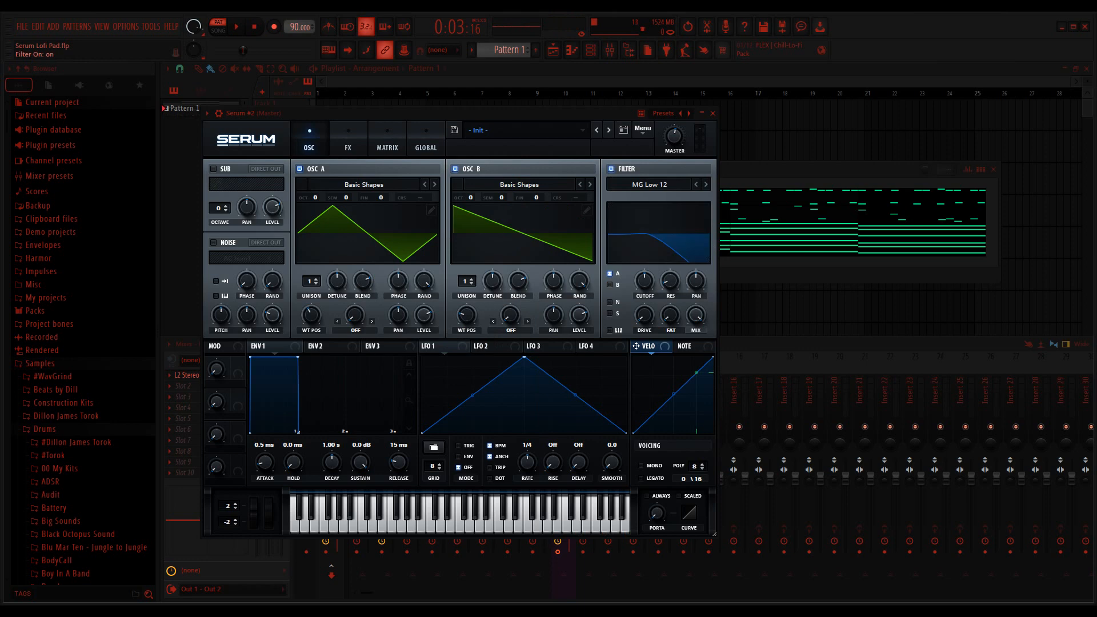
left_click(609, 285)
left_click(609, 313)
Step: Set both oscillators to 3 unison voices, with oscillator A's unison blend at 85, and raise oscillator B's blend as well
left_click(472, 279)
left_click(471, 279)
left_click(316, 279)
left_click(316, 279)
left_click(362, 280)
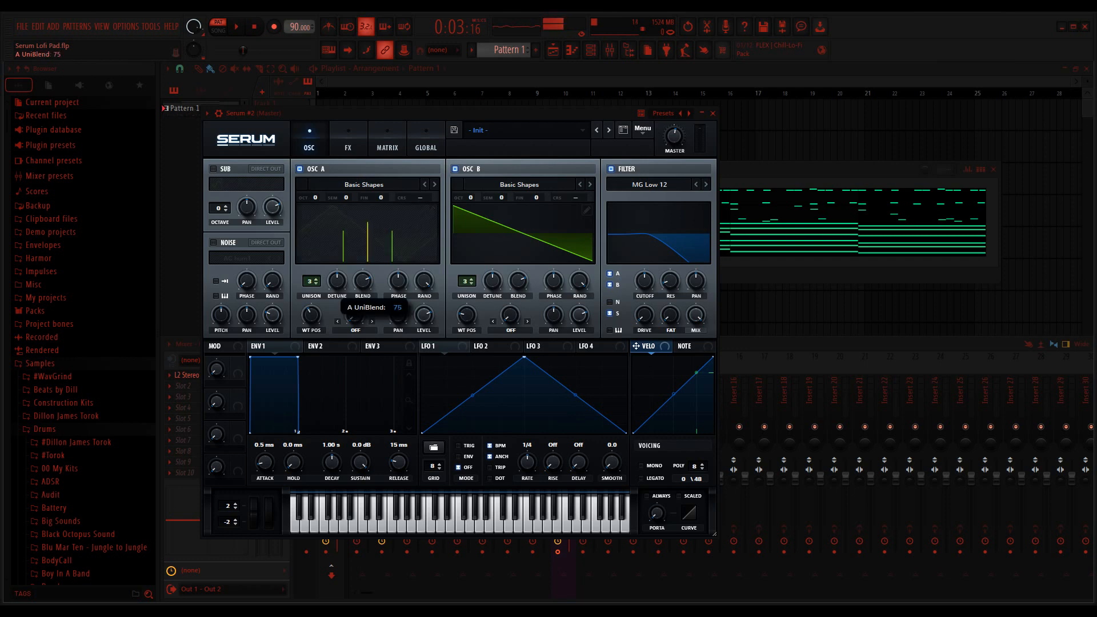
left_click_drag(363, 281, 362, 267)
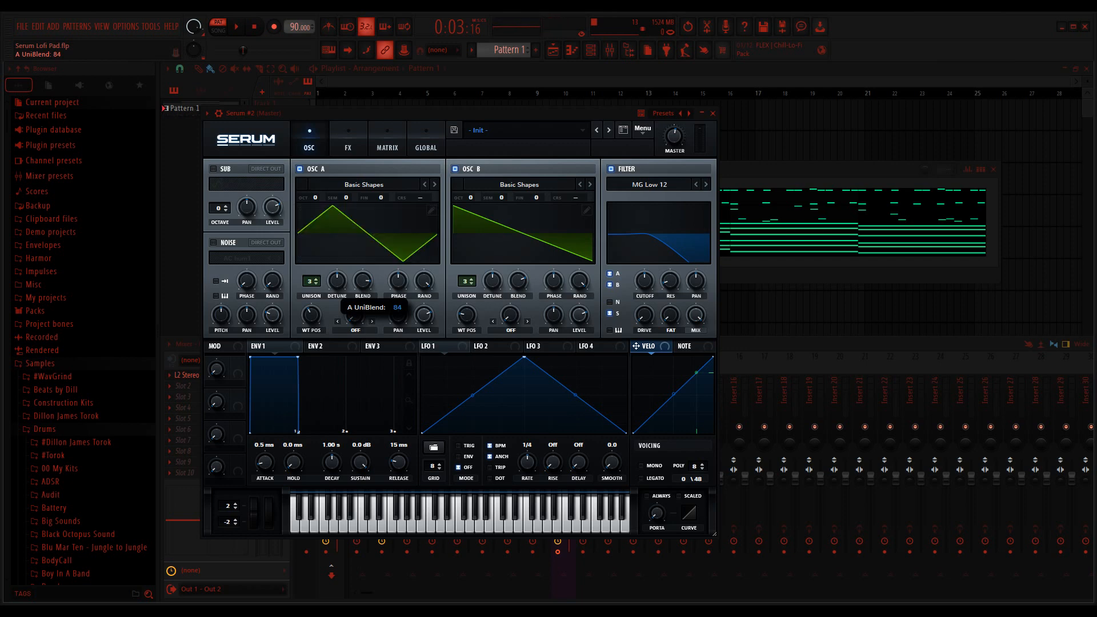
left_click_drag(362, 280, 363, 280)
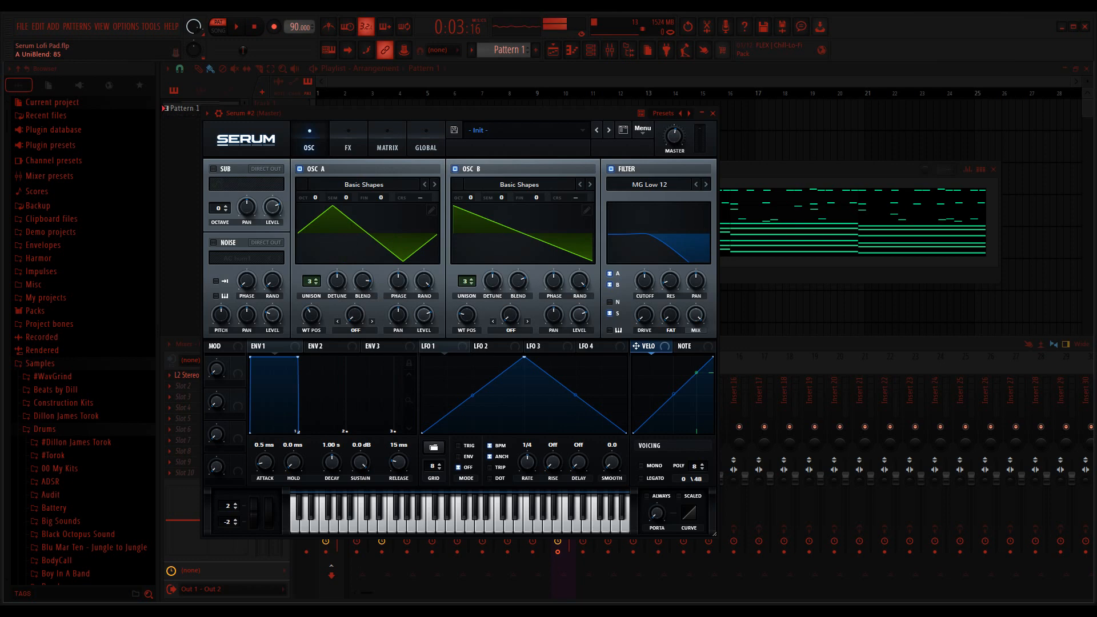
left_click_drag(517, 281, 518, 274)
Step: Turn down oscillator B's level and play the pattern to check the layered oscillators
left_click_drag(580, 315, 579, 317)
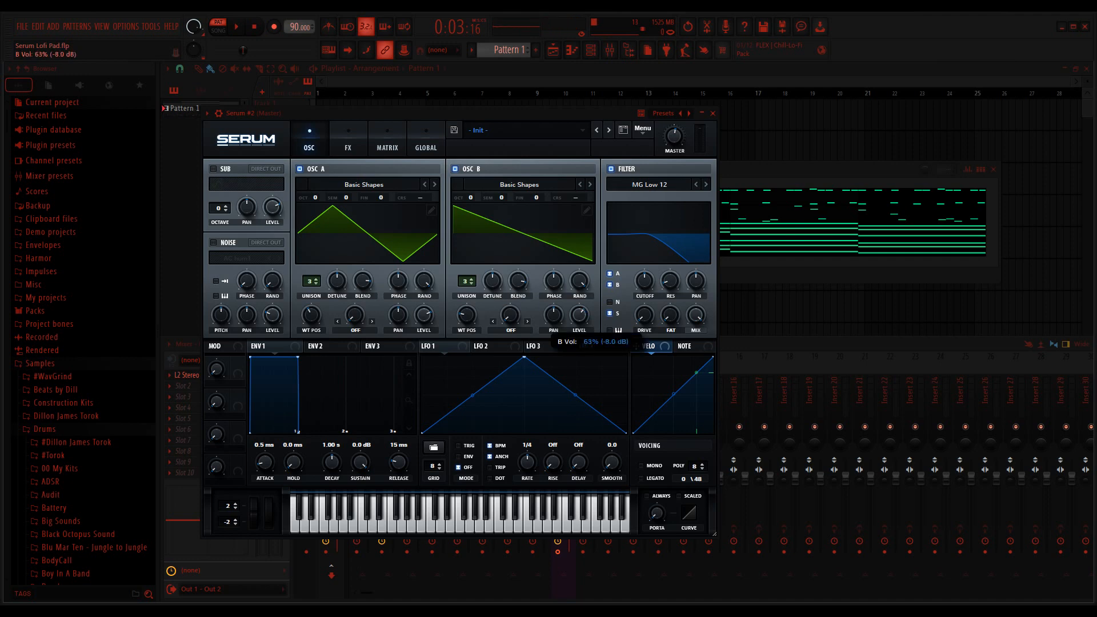
left_click_drag(580, 317, 579, 319)
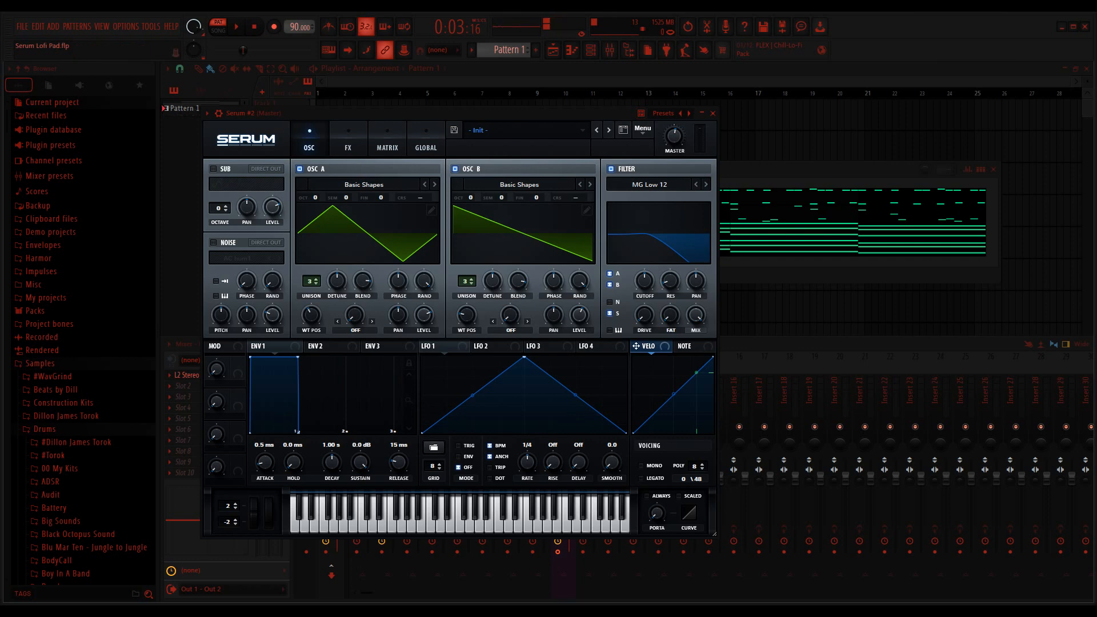
left_click(725, 195)
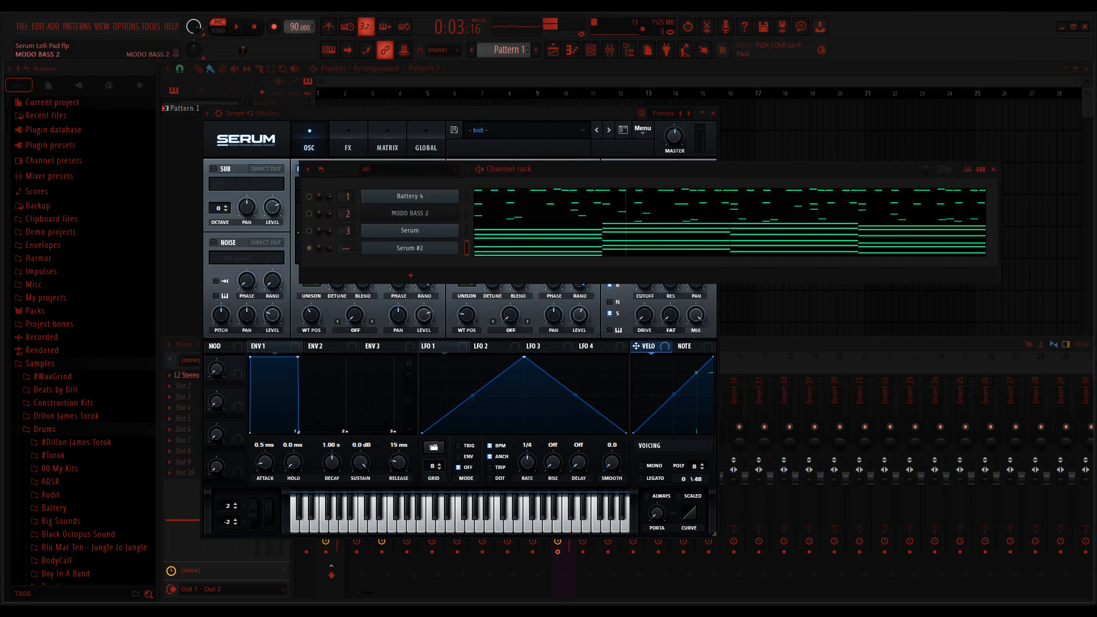
left_click(480, 169)
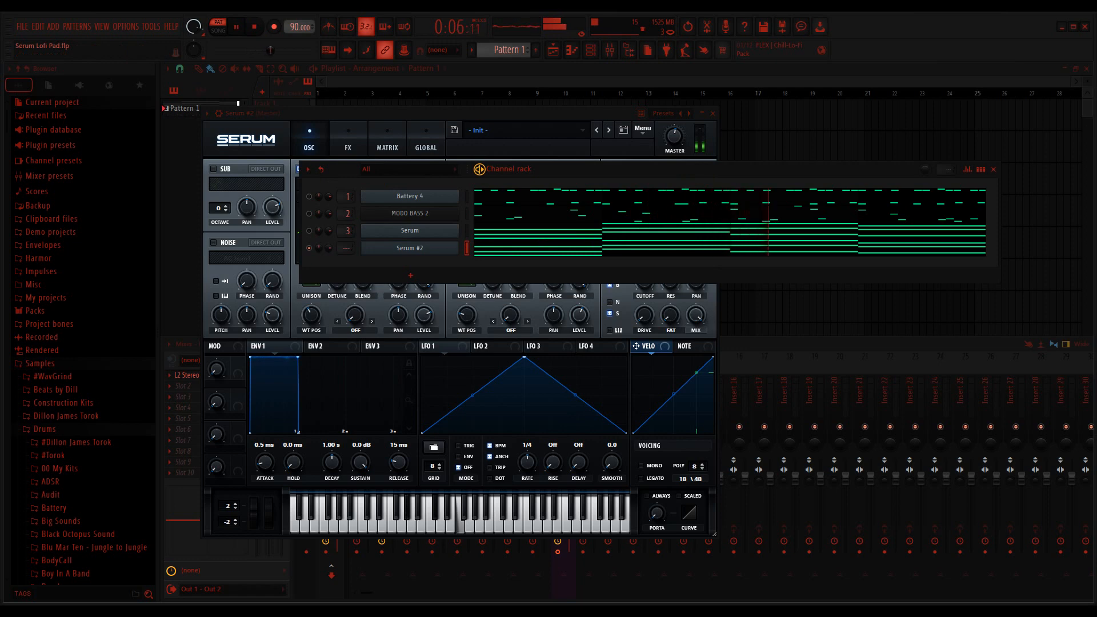
key("space")
left_click(648, 346)
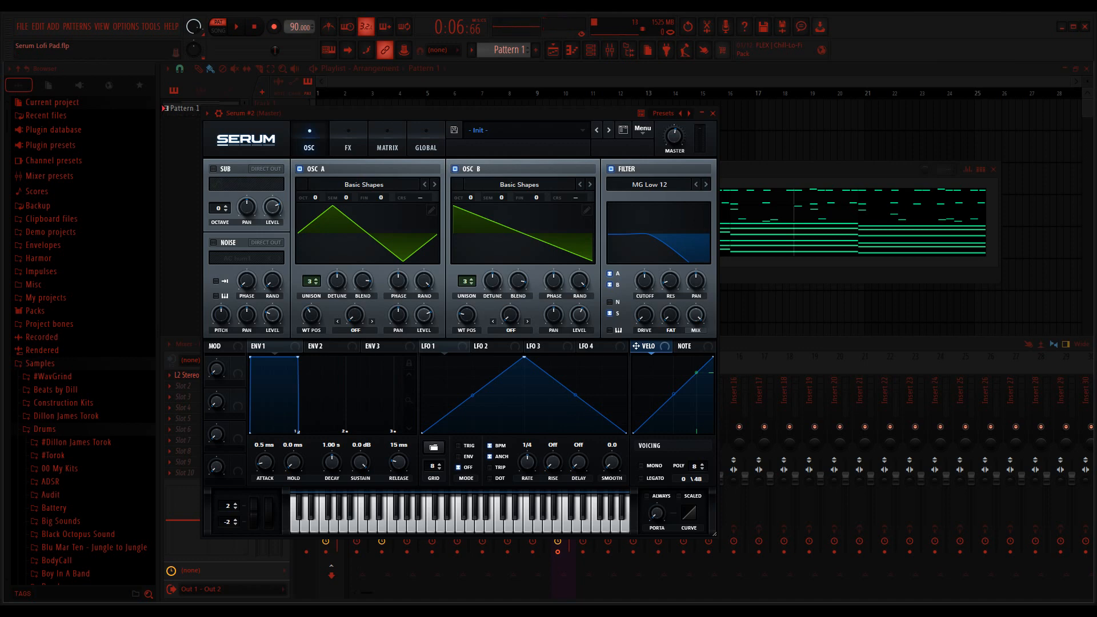
Step: Enable the sub oscillator with a square wave and set its level to 42%
left_click(213, 168)
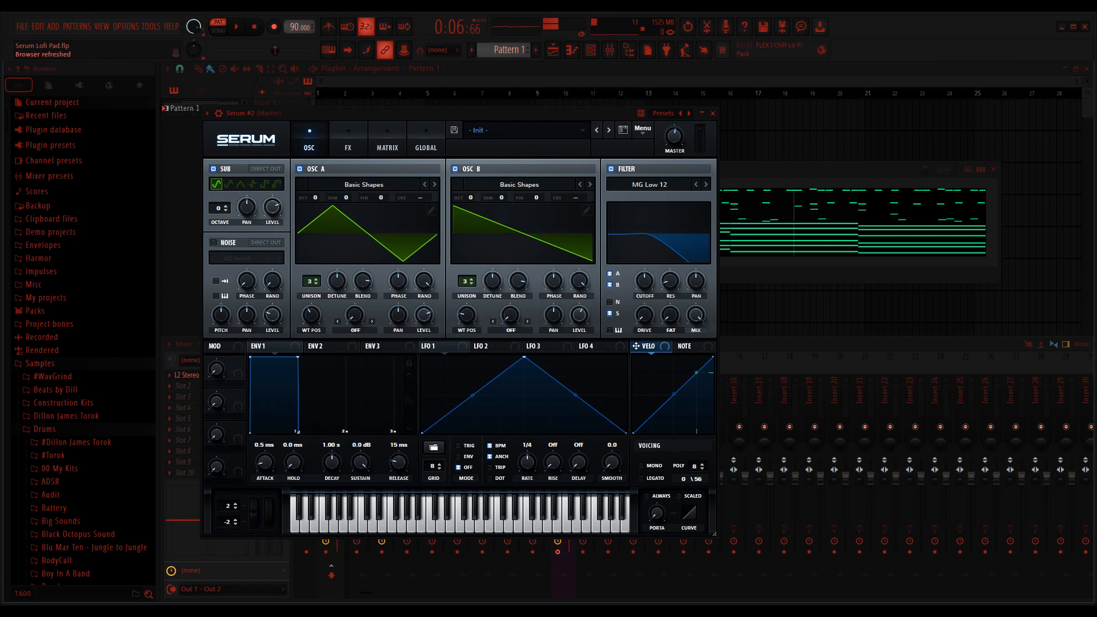
left_click(264, 183)
mouse_move(272, 207)
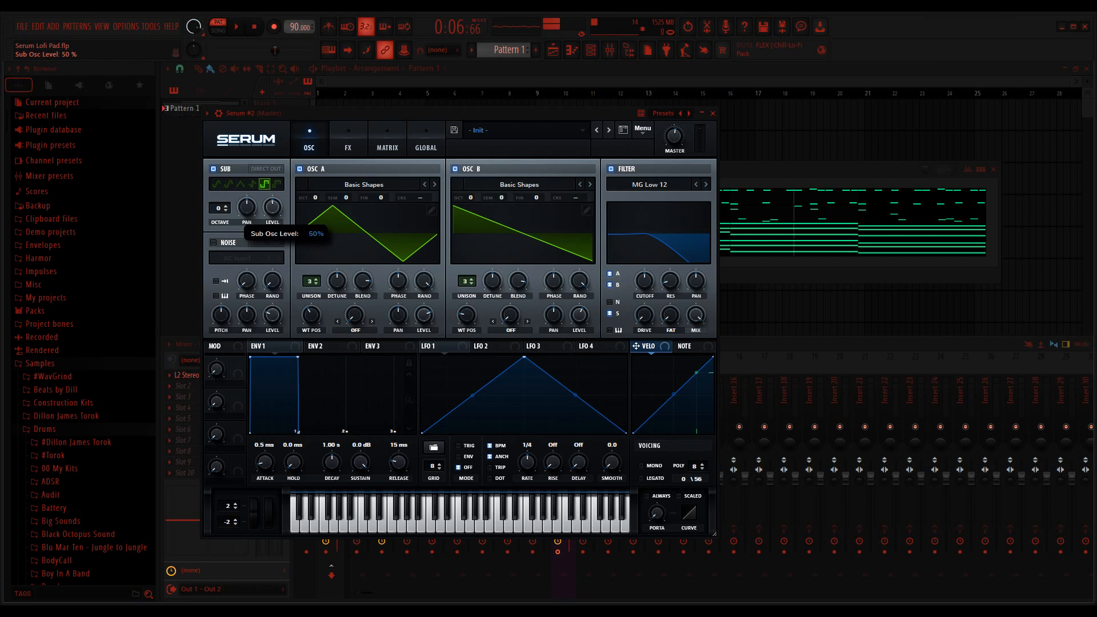
left_click_drag(272, 207, 273, 213)
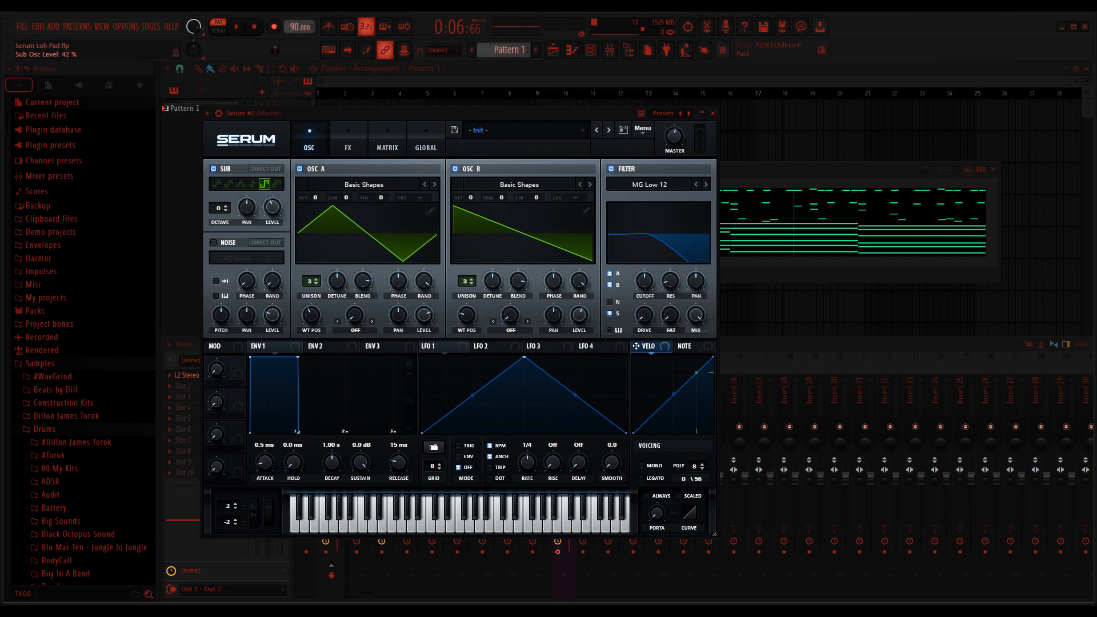
Step: Lower the MG Low 12 filter's cutoff and raise its resonance and drive
left_click_drag(644, 279, 644, 293)
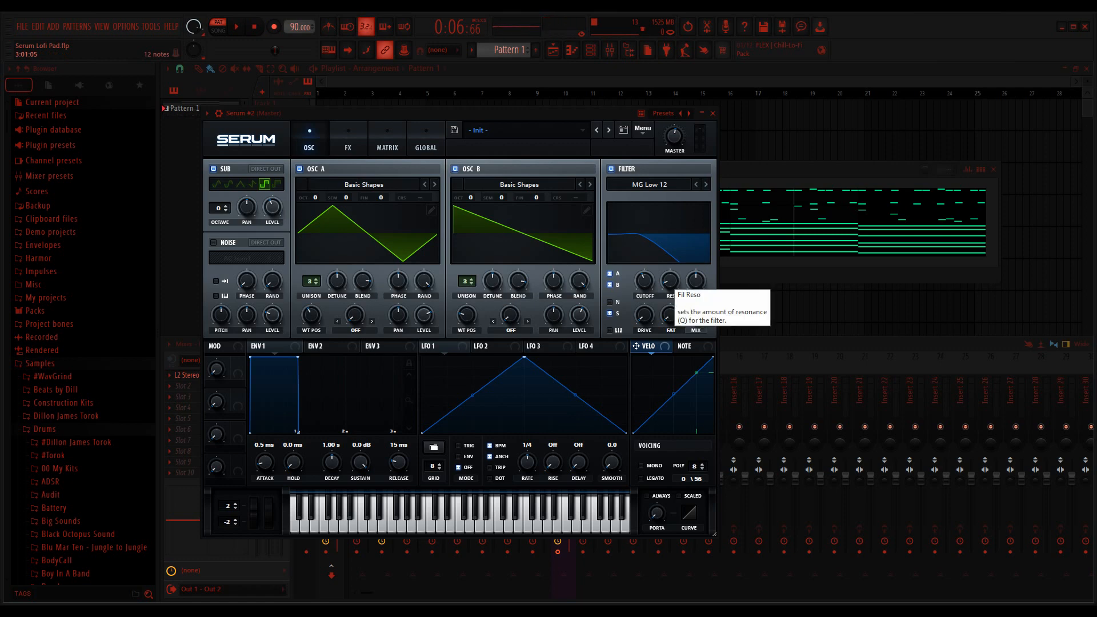
left_click_drag(670, 281, 670, 272)
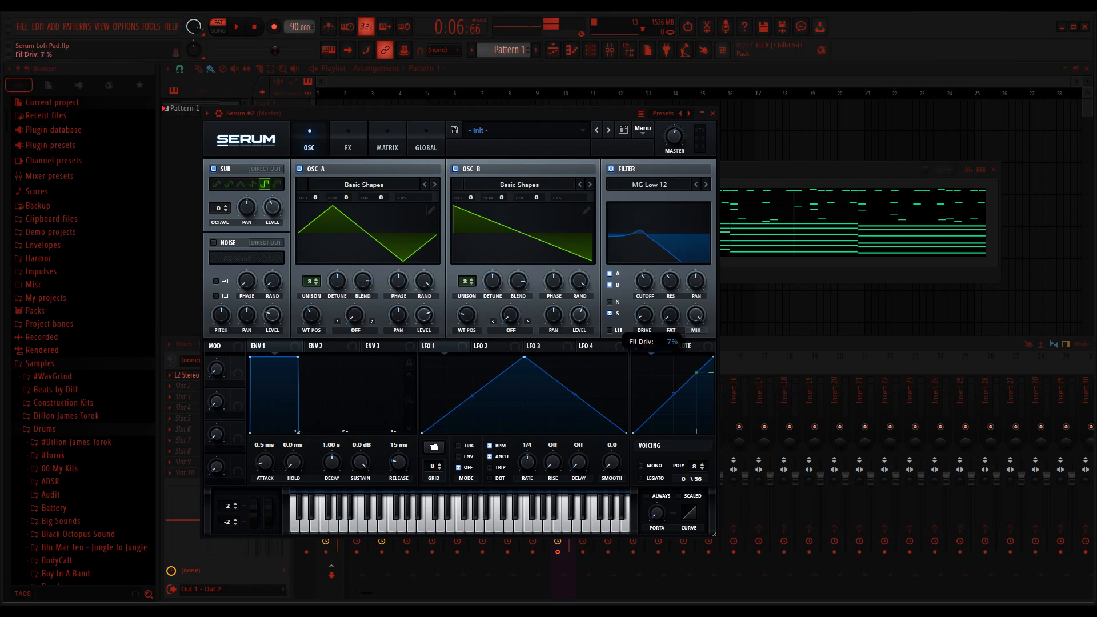
left_click_drag(644, 315, 644, 306)
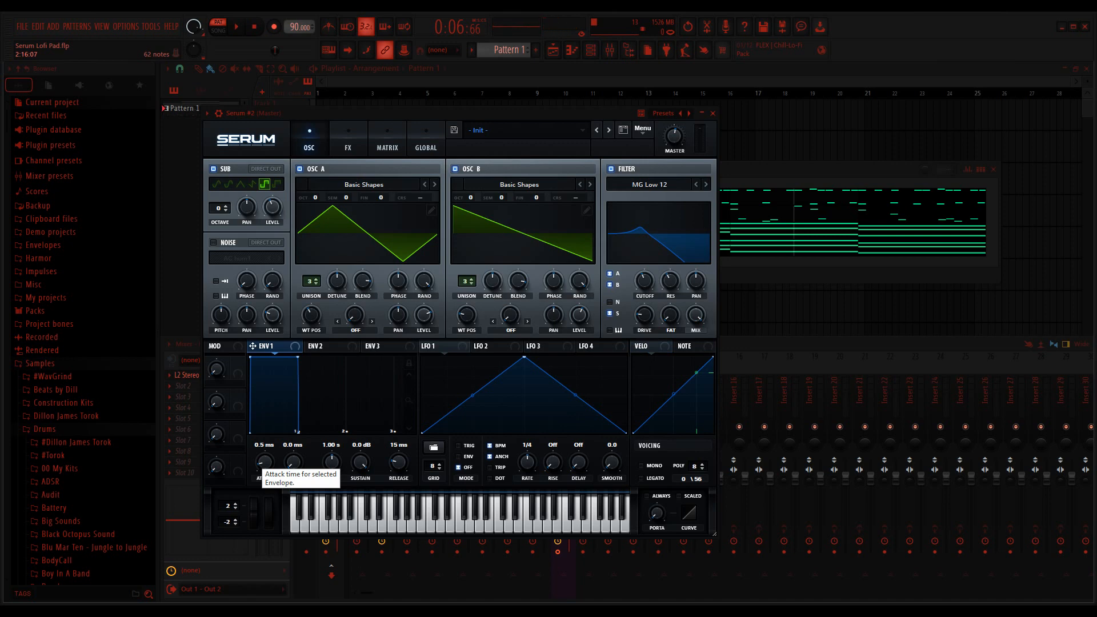
Step: Set Env 1's attack to 521 ms and its release to 1.40 s
left_click_drag(264, 462, 263, 425)
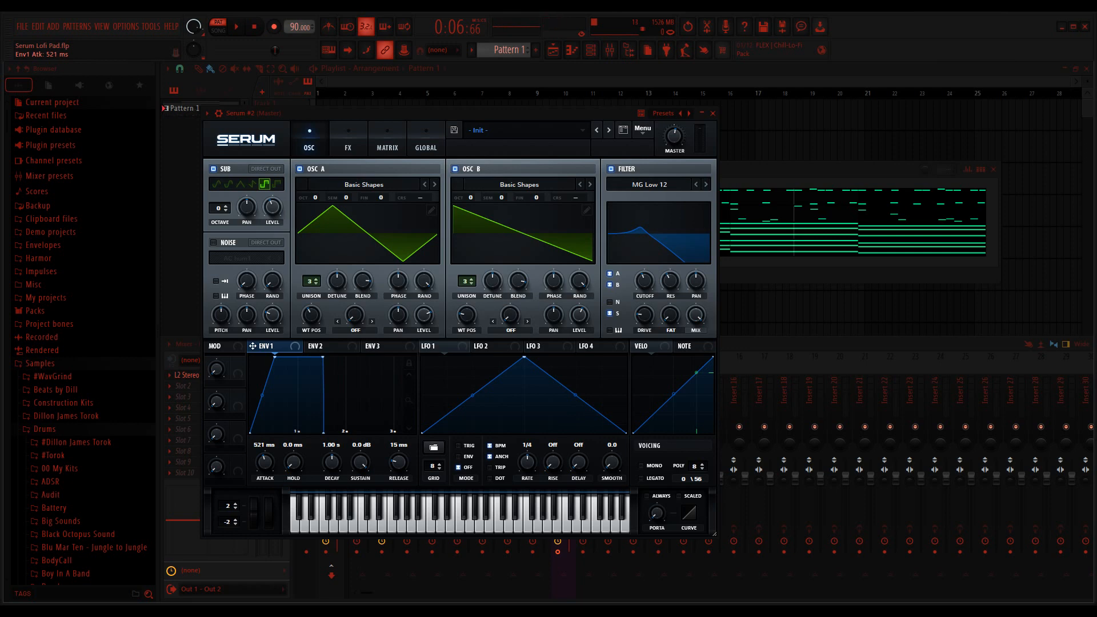
left_click_drag(398, 462, 398, 426)
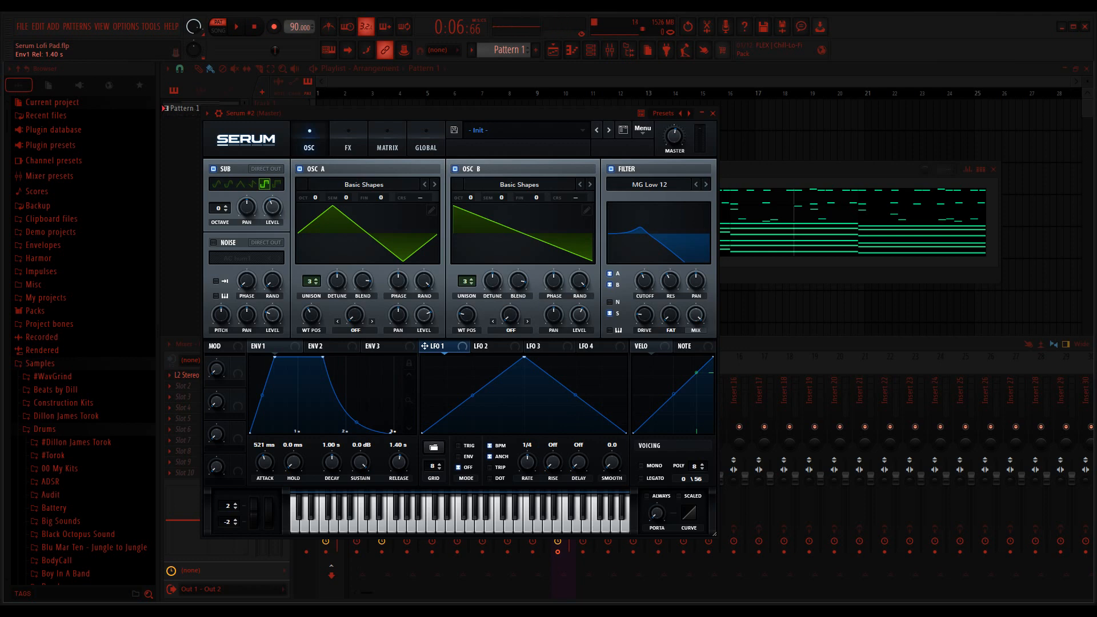
Step: Reshape LFO 1 into a rising ramp with a 4 bar rate and assign it to the filter cutoff
left_click_drag(524, 358, 626, 357)
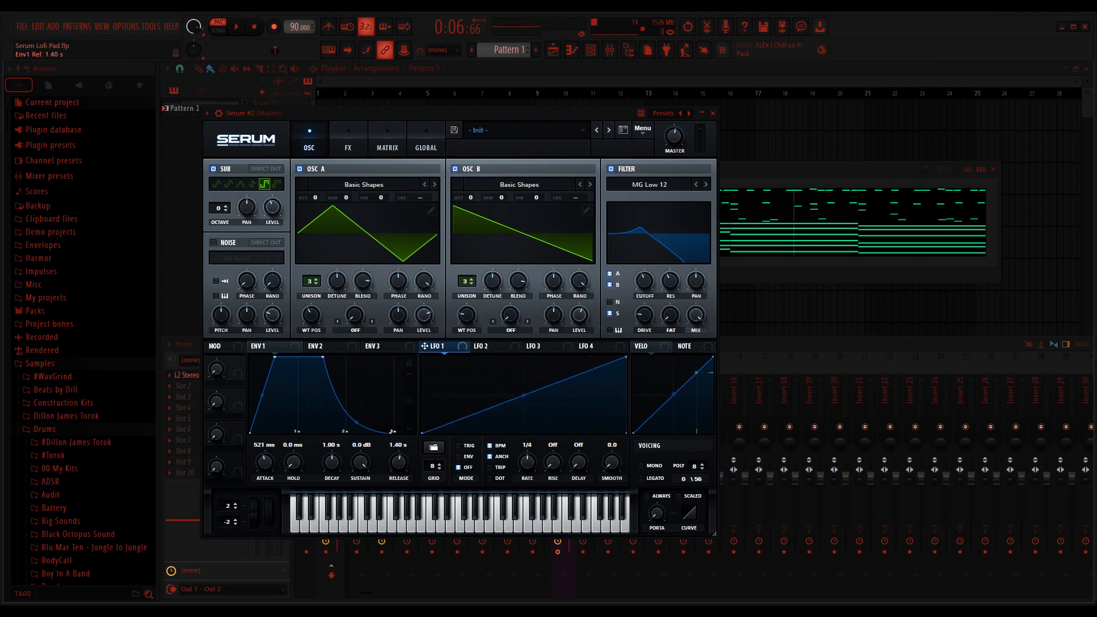
left_click_drag(527, 463, 526, 482)
left_click_drag(424, 346, 635, 295)
Step: Play the pattern to hear the filter movement from LFO 1, and stop playback
left_click(731, 170)
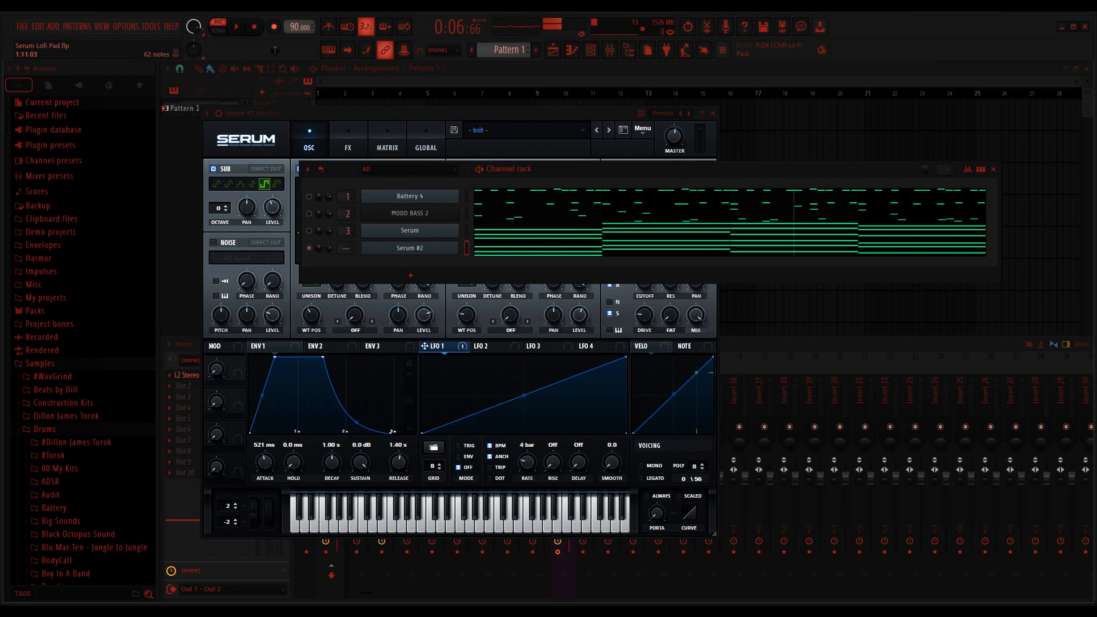
key("space")
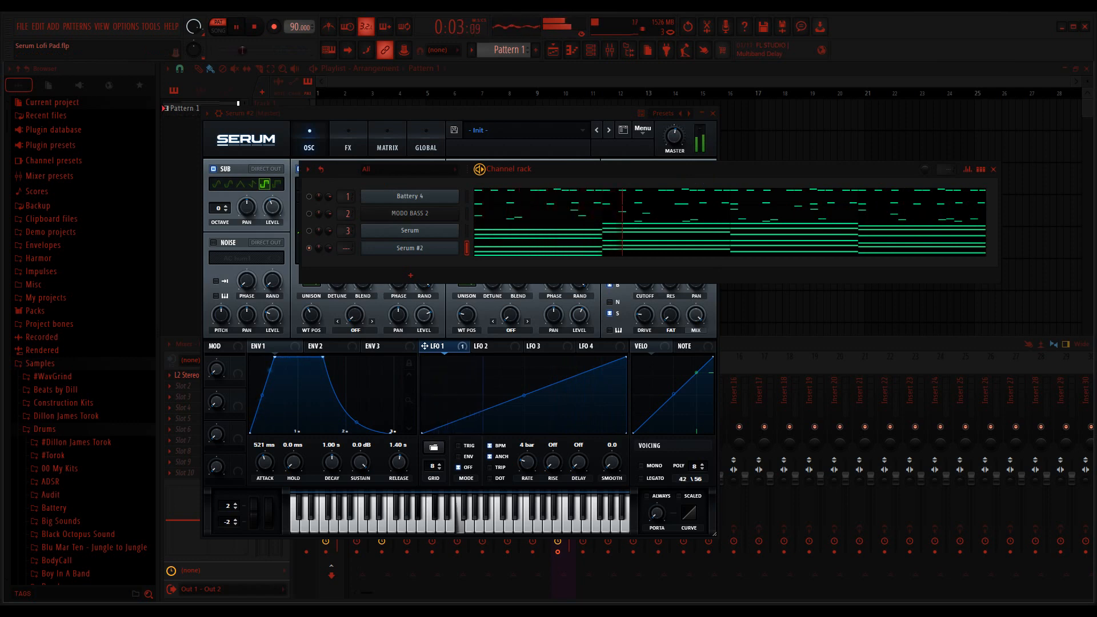
key("space")
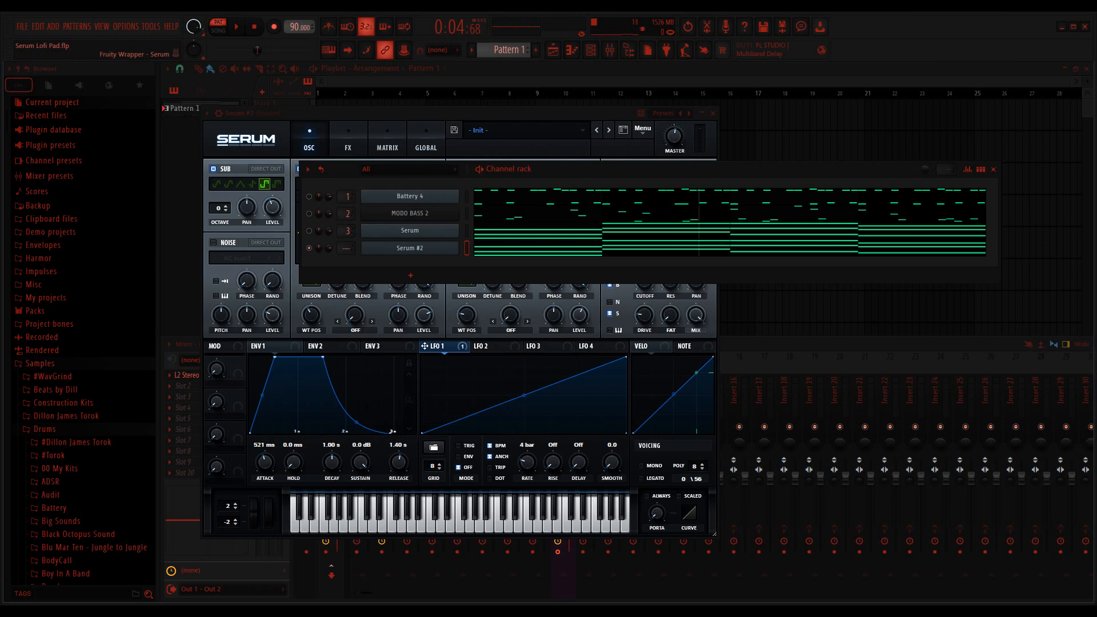
Step: Enable the Hyper/Dimension, Distortion, Compressor and EQ effects in Serum #2
left_click(400, 113)
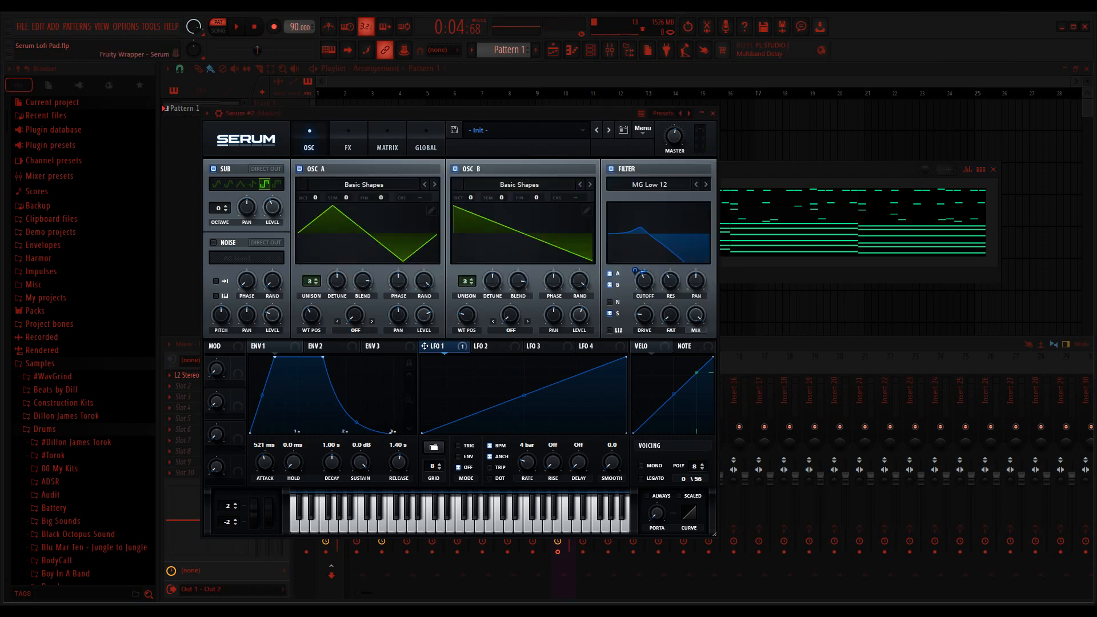
left_click_drag(399, 114, 448, 117)
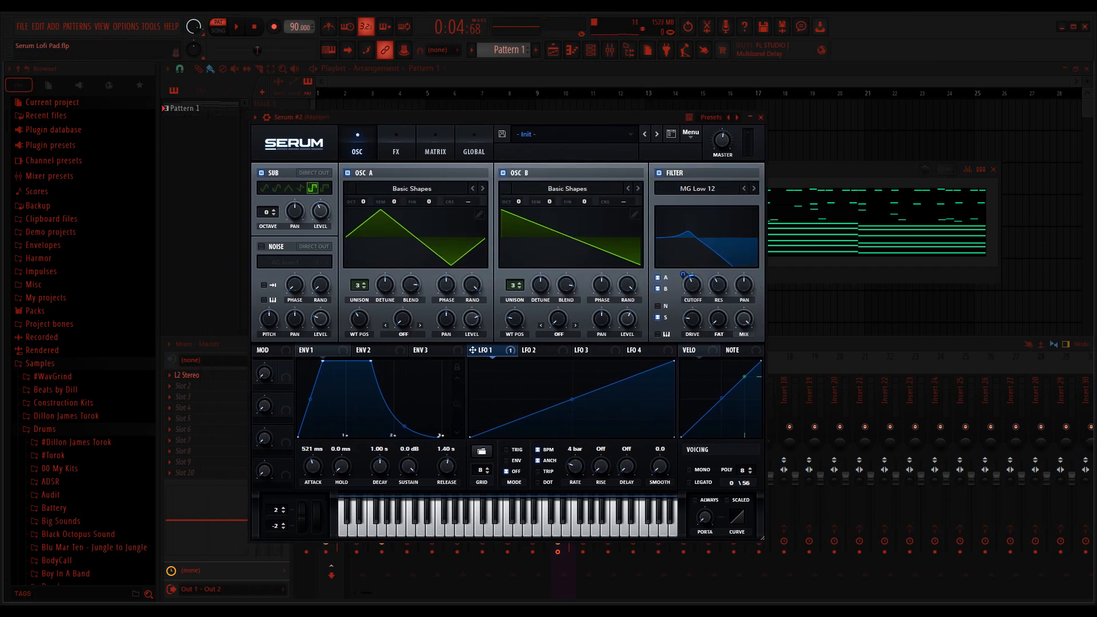
left_click(396, 144)
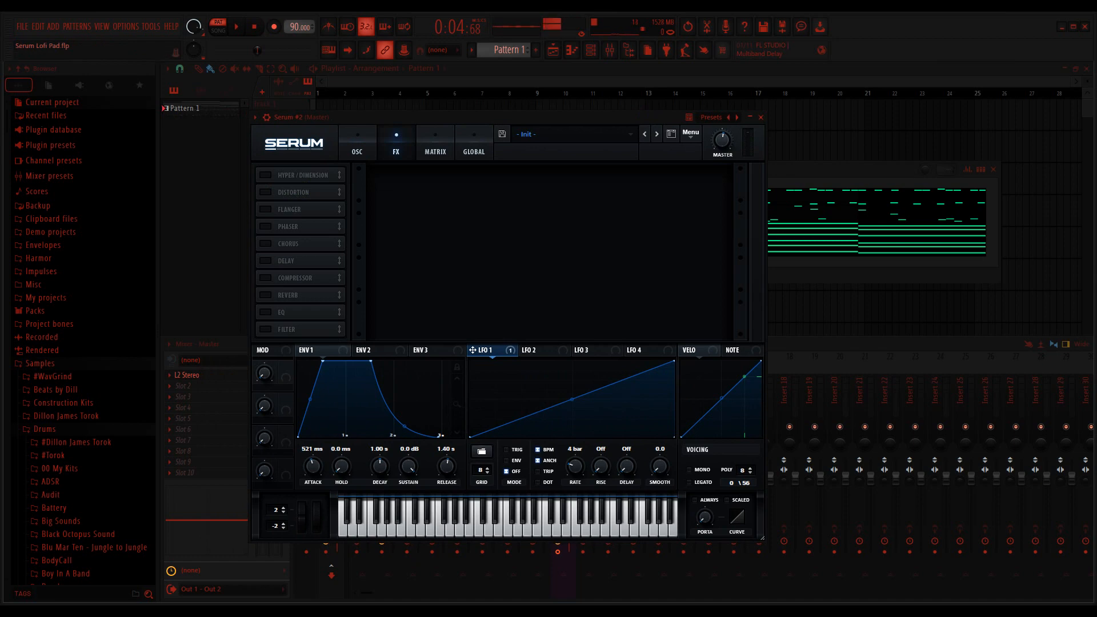
left_click(266, 175)
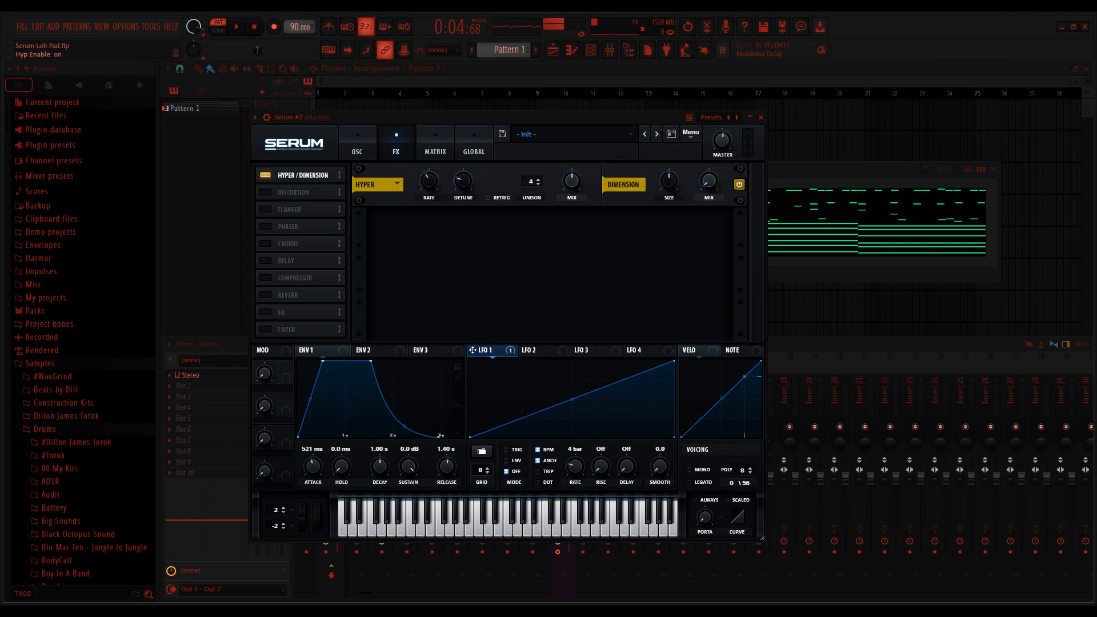
left_click(266, 193)
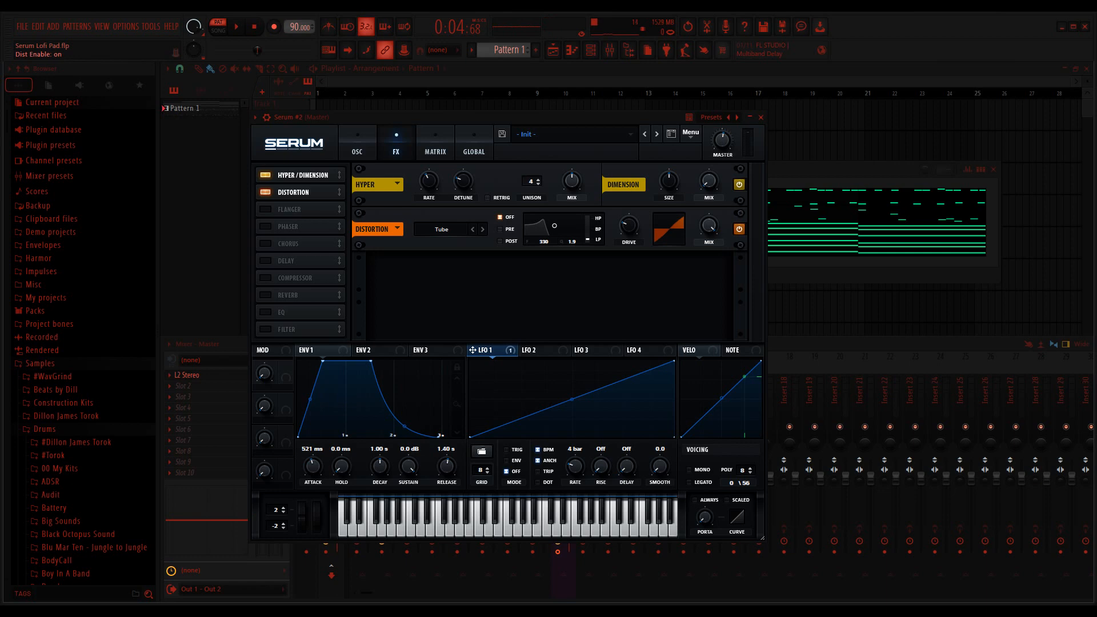
left_click(266, 278)
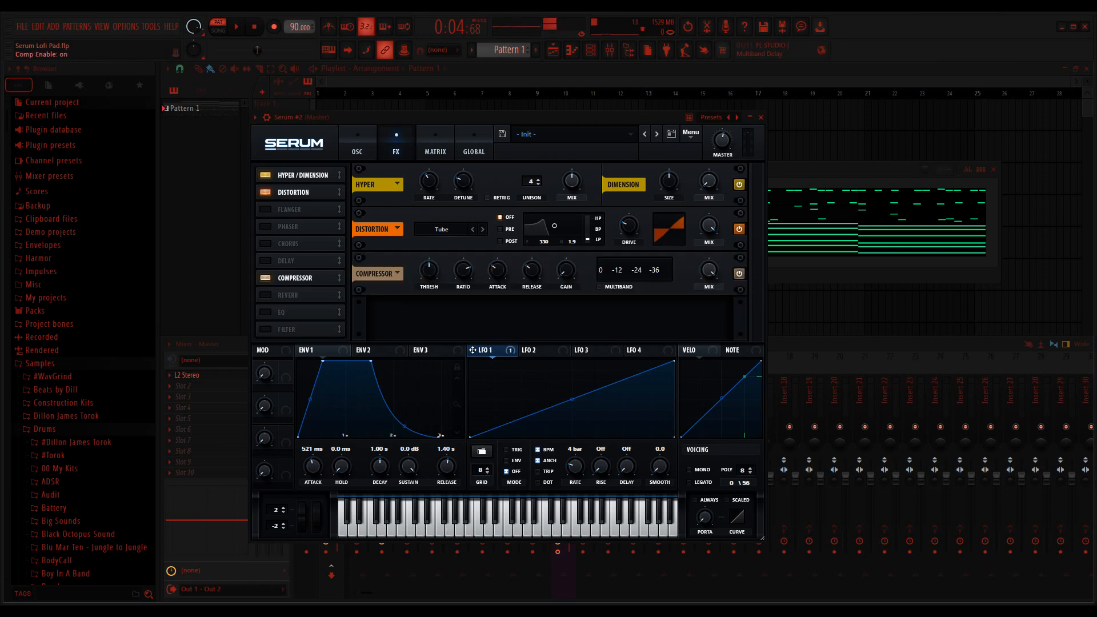
left_click(266, 313)
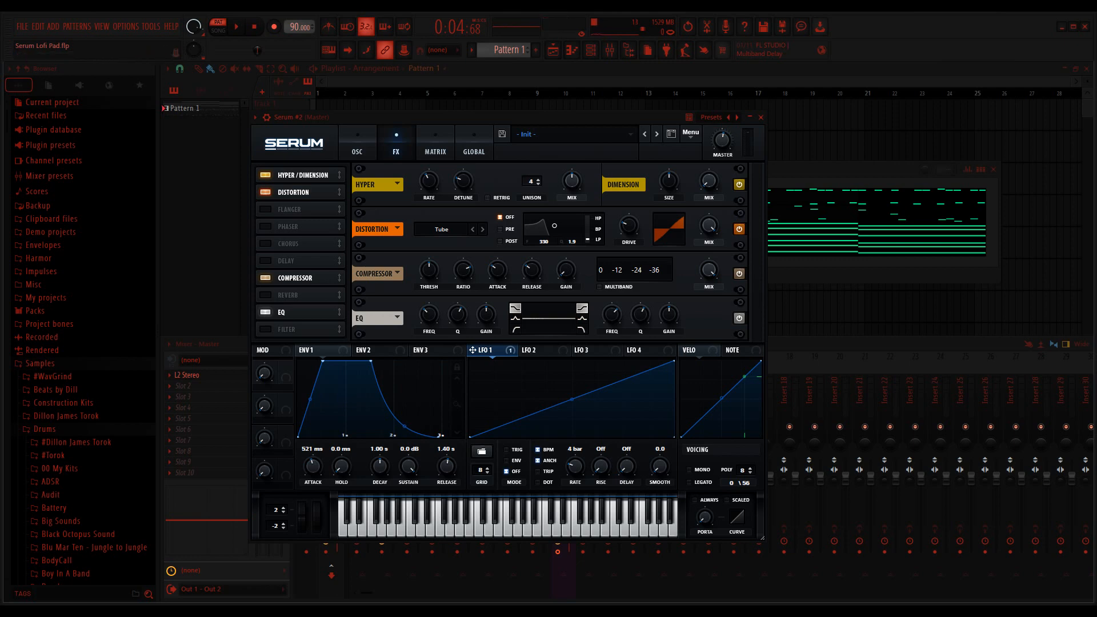
Step: Enlarge the Serum interface to 125% zoom
left_click(294, 142)
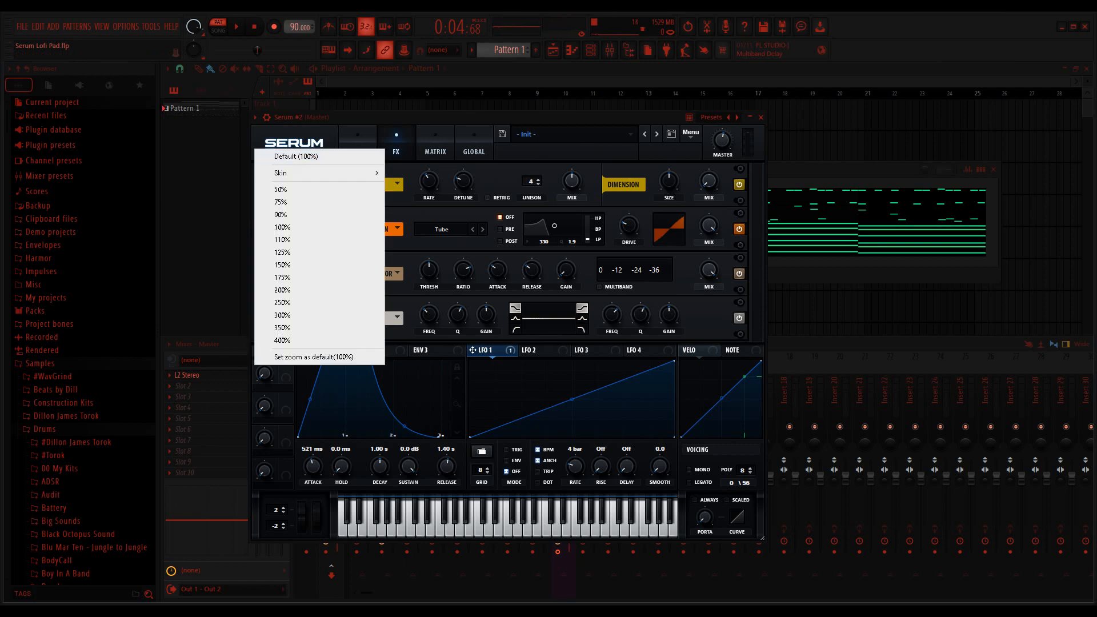
left_click(282, 239)
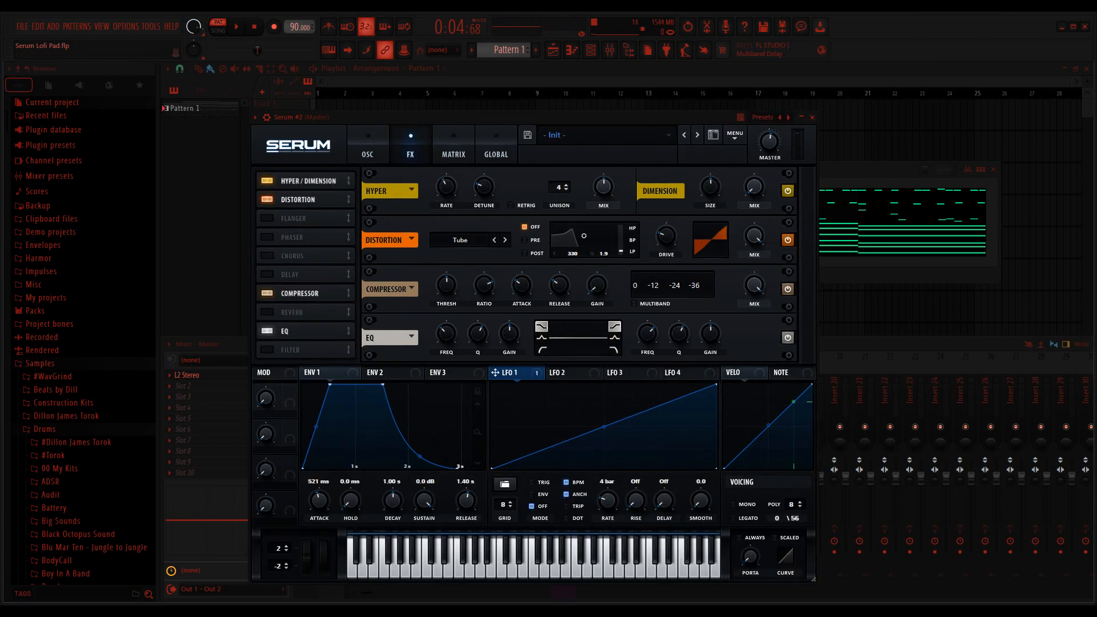
left_click(293, 144)
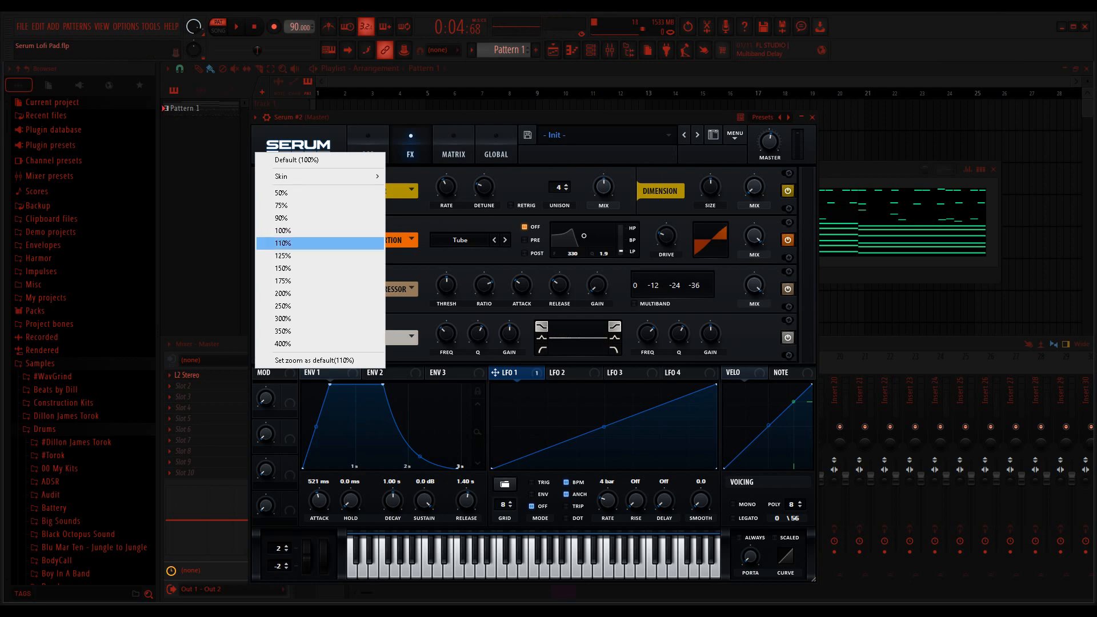
left_click(283, 255)
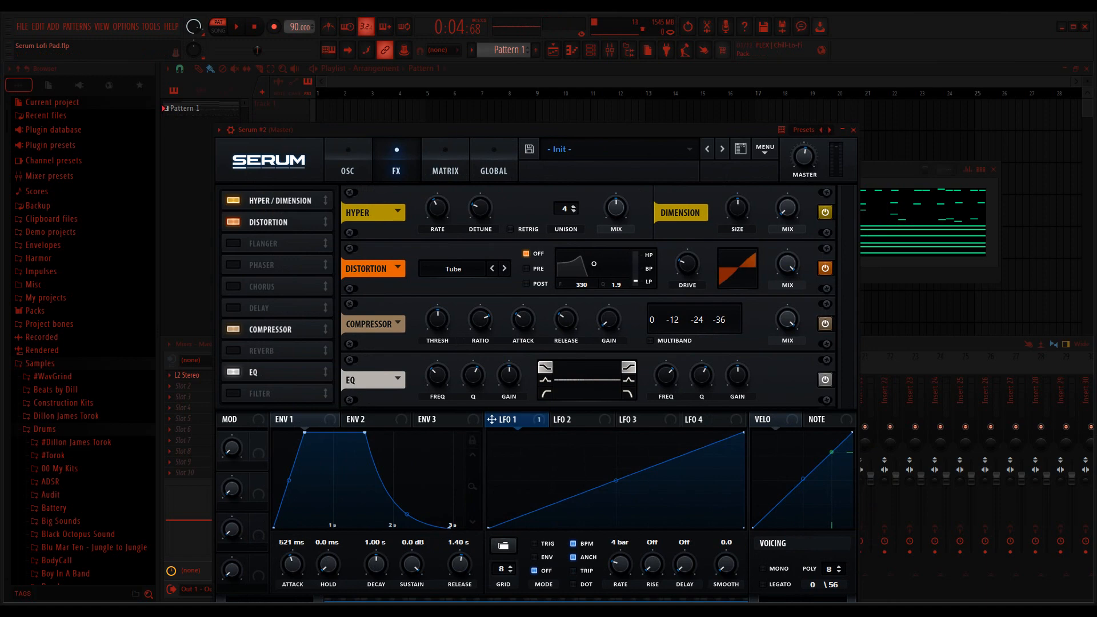
Step: Turn the Hyper mix all the way down and raise the Dimension mix
left_click_drag(616, 208, 616, 268)
left_click_drag(787, 207, 787, 168)
Step: Switch the distortion to Downsample and set its filter to Post at a frequency of 1259 Hz
left_click(453, 269)
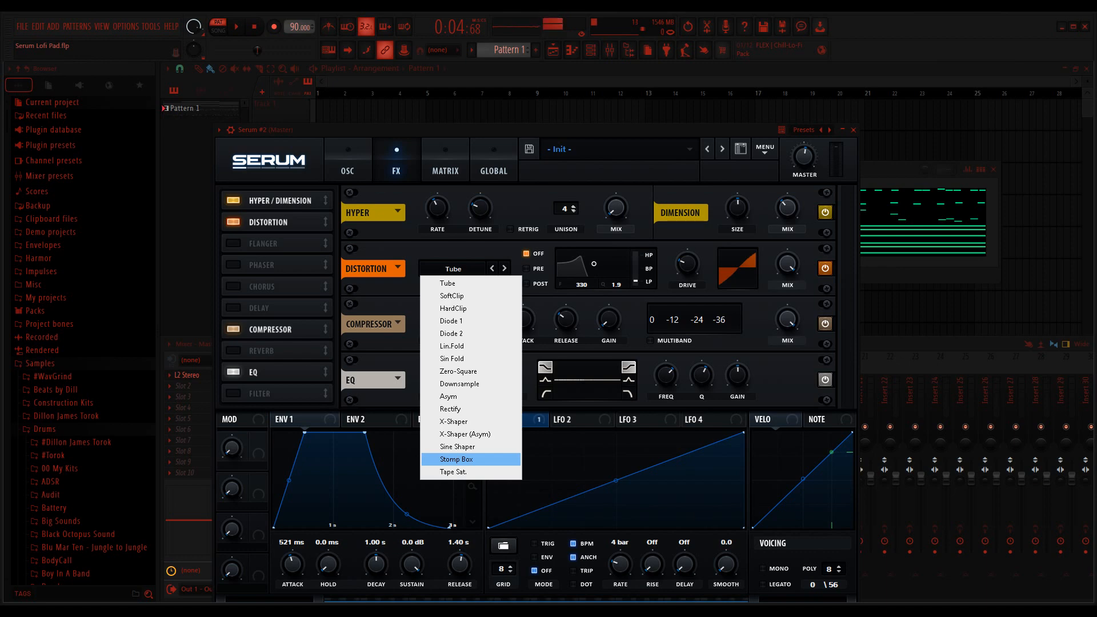
left_click(460, 383)
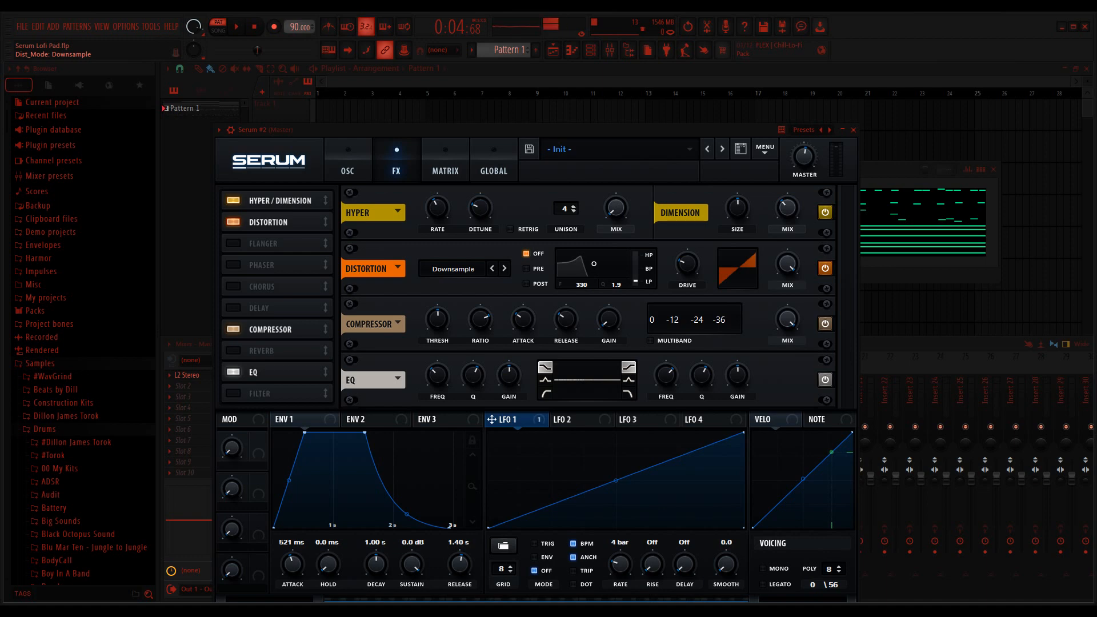
left_click(526, 283)
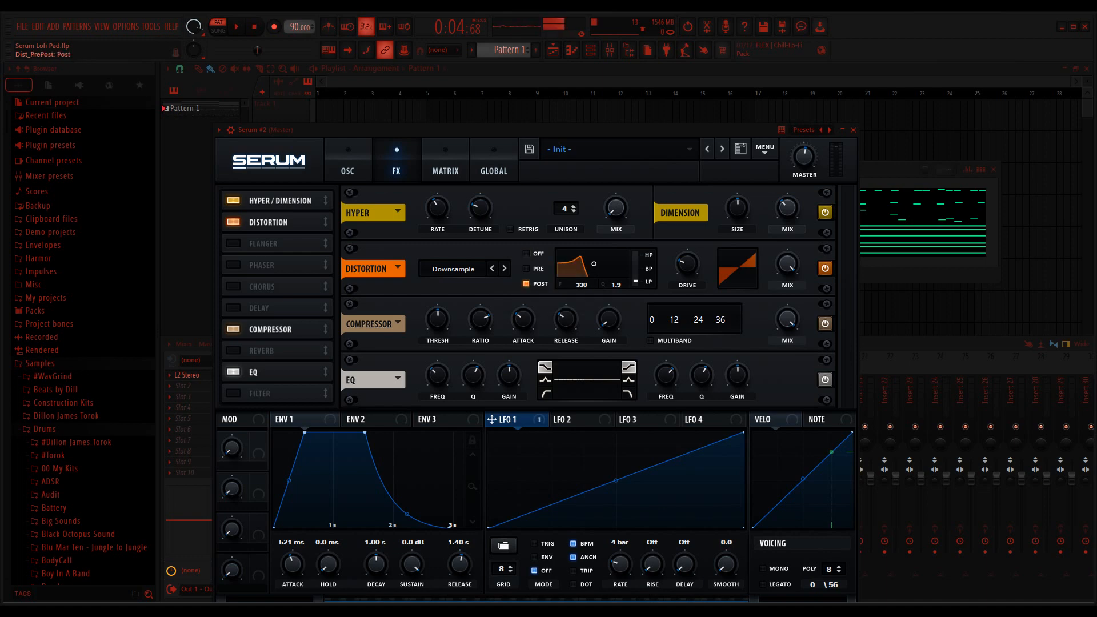
left_click_drag(593, 264, 607, 264)
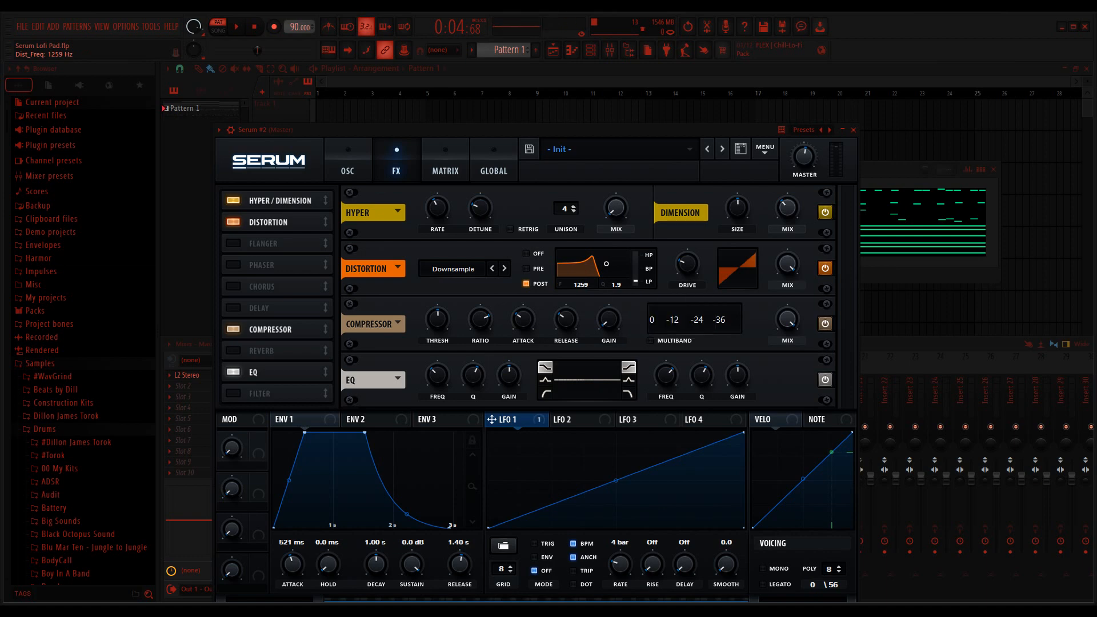
Step: Set the distortion filter's Q to 0.1 and the drive to 18%, and lower the distortion mix to about half
left_click_drag(616, 285, 616, 320)
left_click_drag(687, 264, 687, 270)
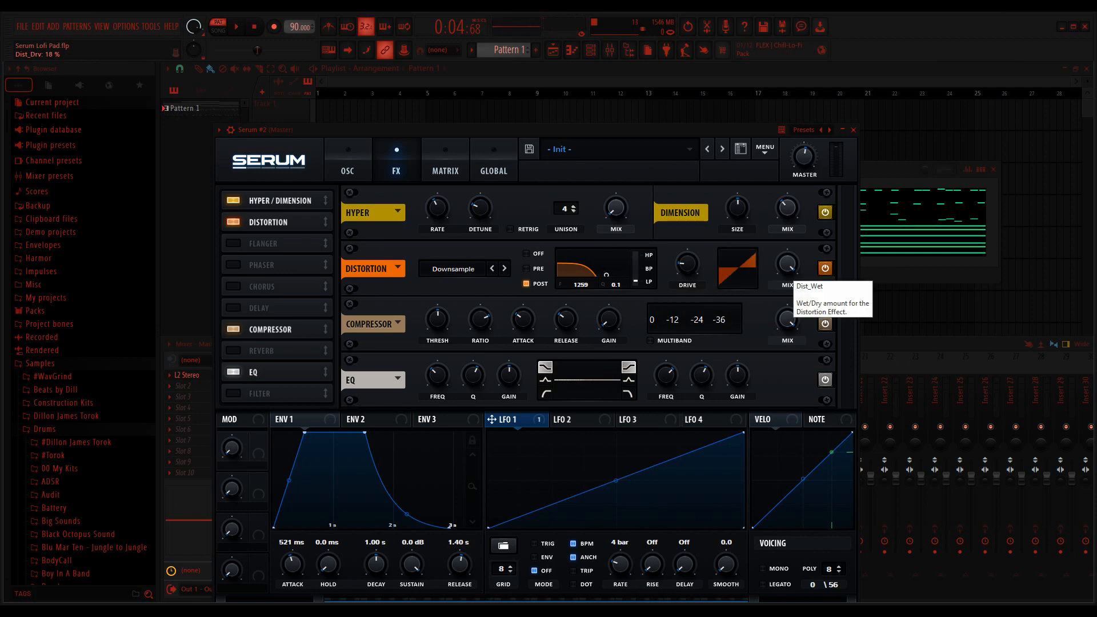
left_click_drag(787, 264, 787, 271)
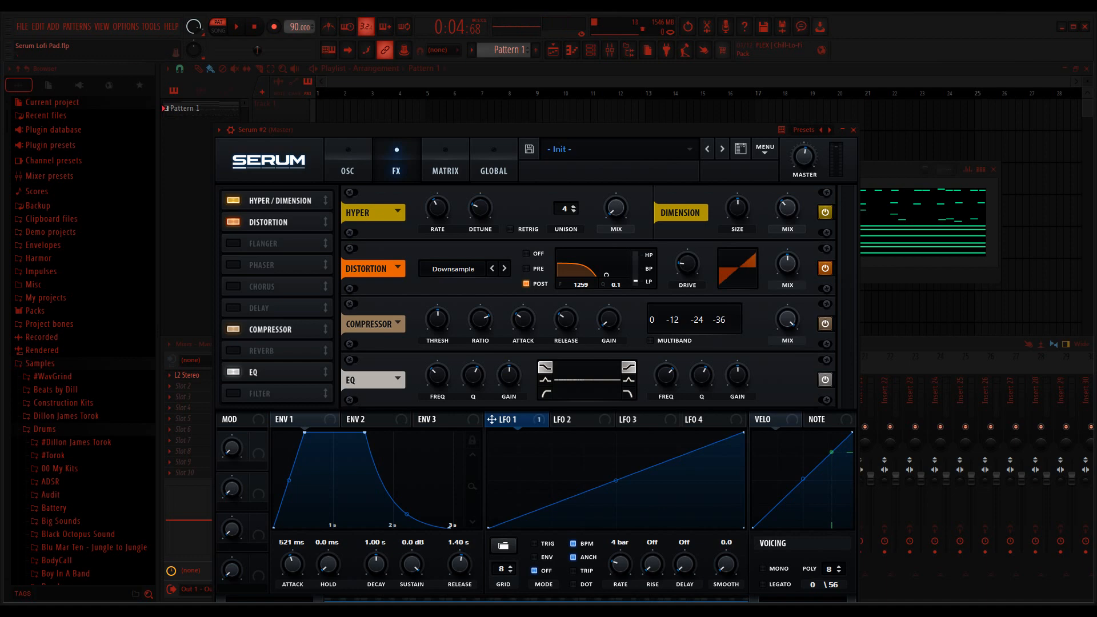
Step: Raise the compressor's gain to 5.6 dB
left_click_drag(437, 320, 438, 321)
left_click_drag(437, 320, 438, 320)
left_click_drag(609, 319, 609, 308)
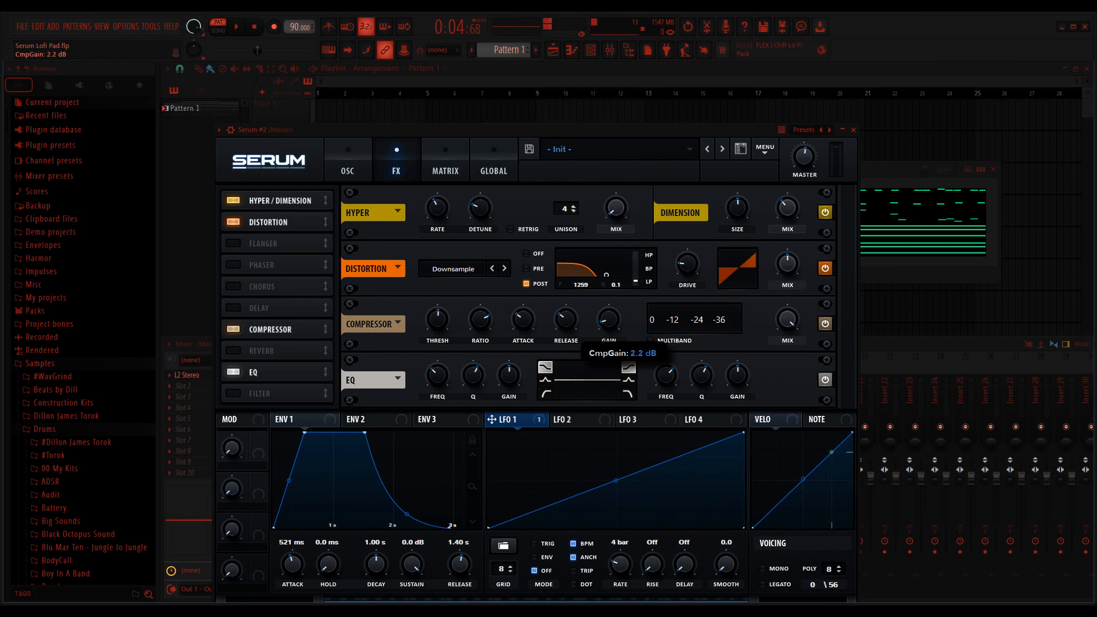
left_click_drag(609, 308, 609, 297)
left_click_drag(609, 297, 609, 304)
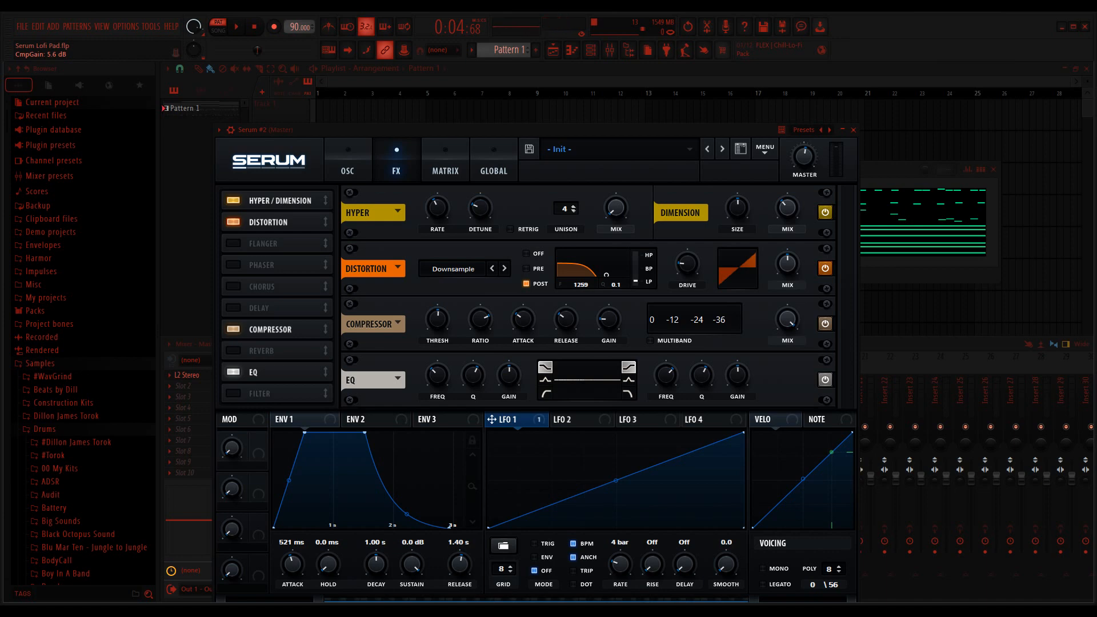
Step: Set the EQ's low band to a low-cut shape at about 309 Hz with a Q of about 46%
mouse_move(437, 375)
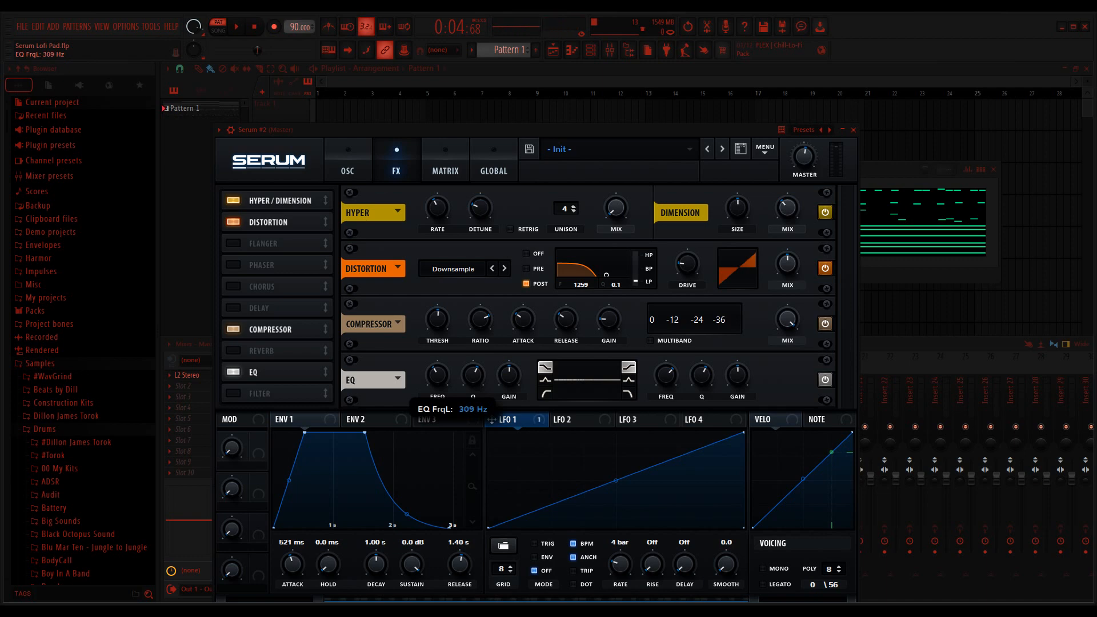
left_click_drag(437, 370, 437, 372)
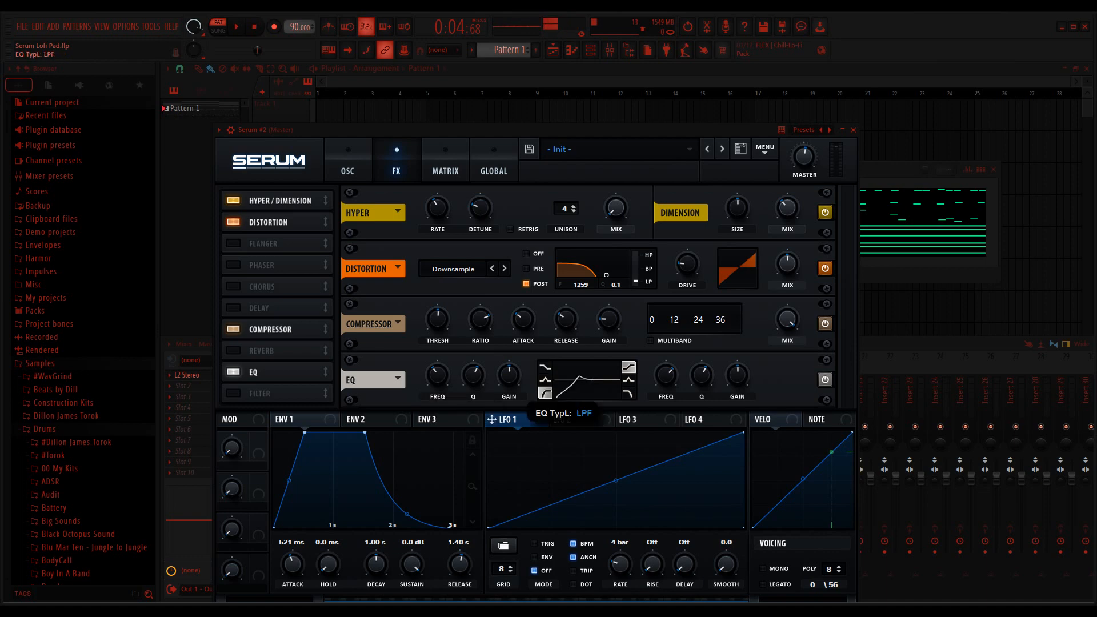
left_click(545, 393)
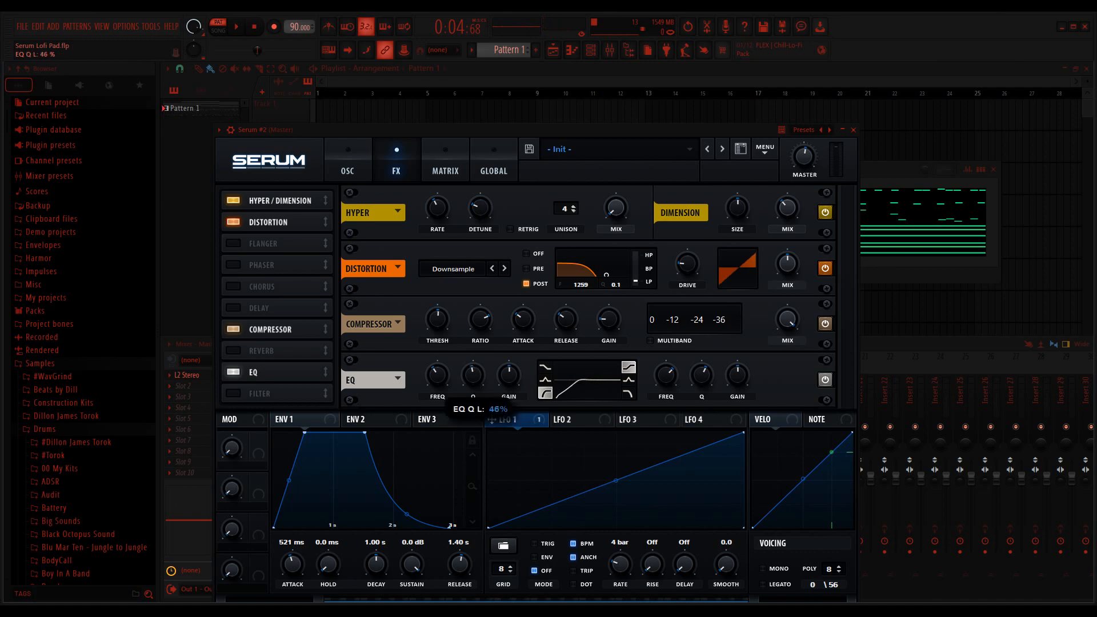
left_click_drag(473, 376, 473, 373)
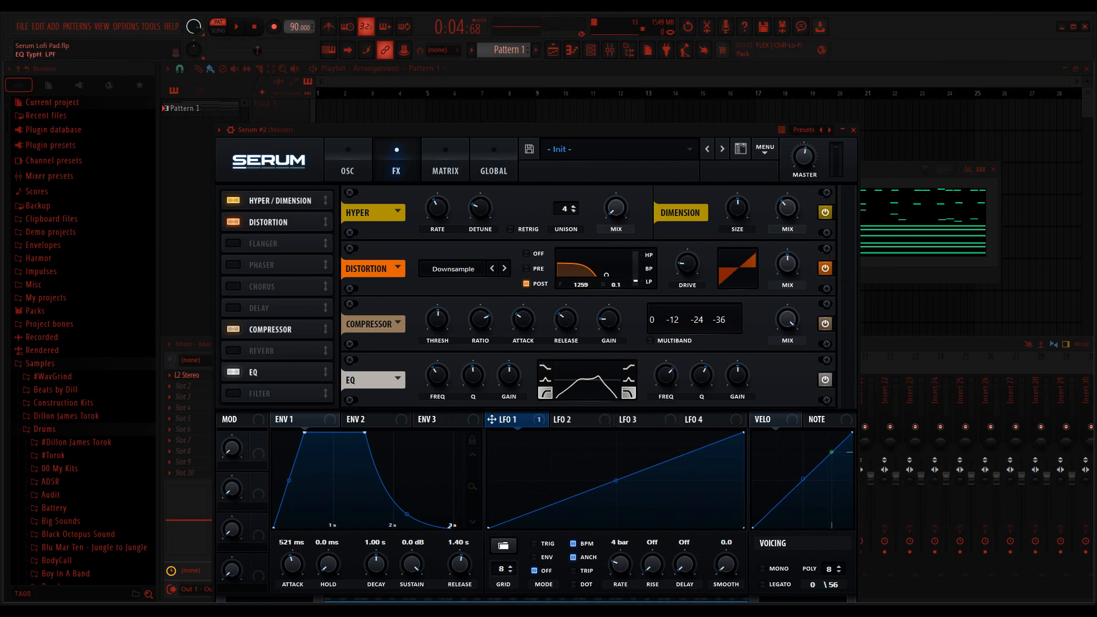
Step: Set the EQ's high band to LPF at 1055 Hz and slightly lower its Q
left_click(629, 393)
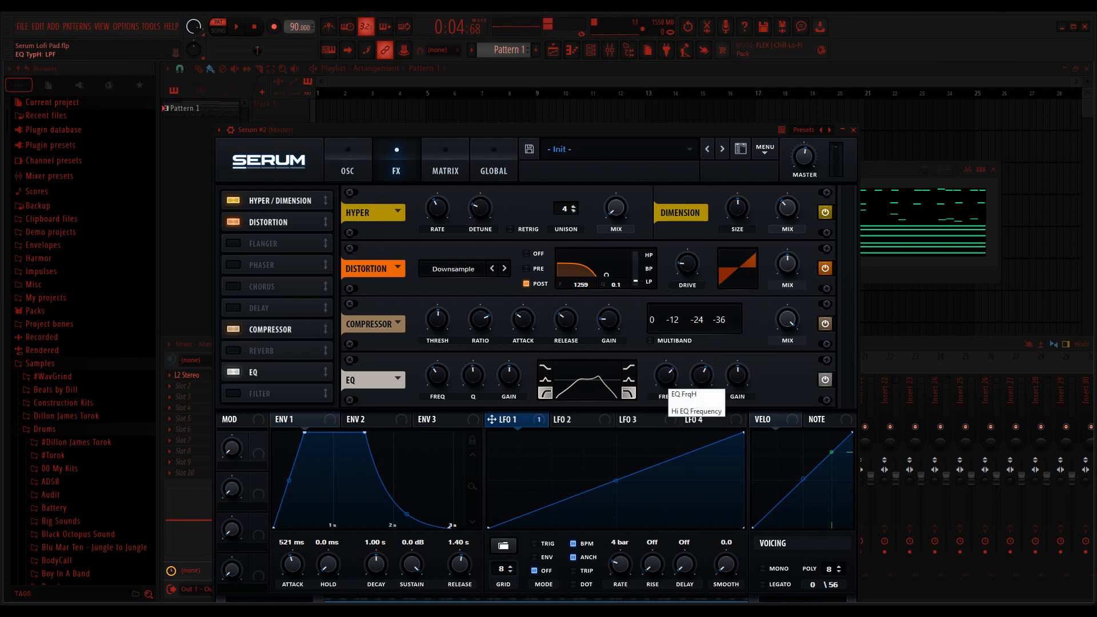
left_click_drag(667, 377, 667, 388)
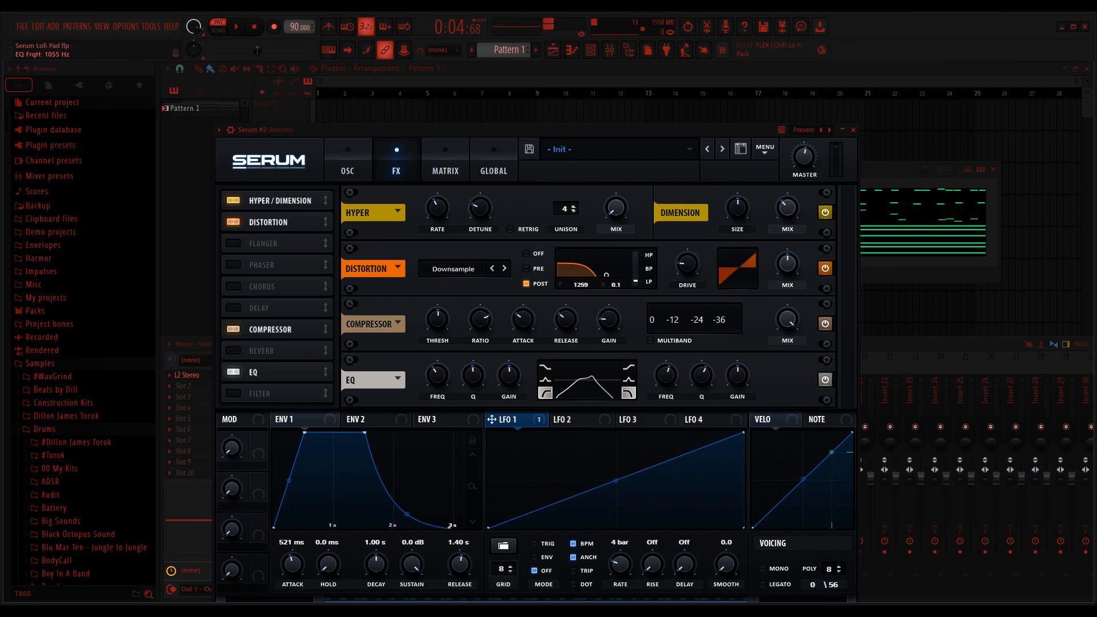
left_click_drag(666, 388, 702, 378)
Step: Compare the rebuilt Serum #2 pad with the original Serum channel by ear, and return to Serum #2's oscillator page
key("F6")
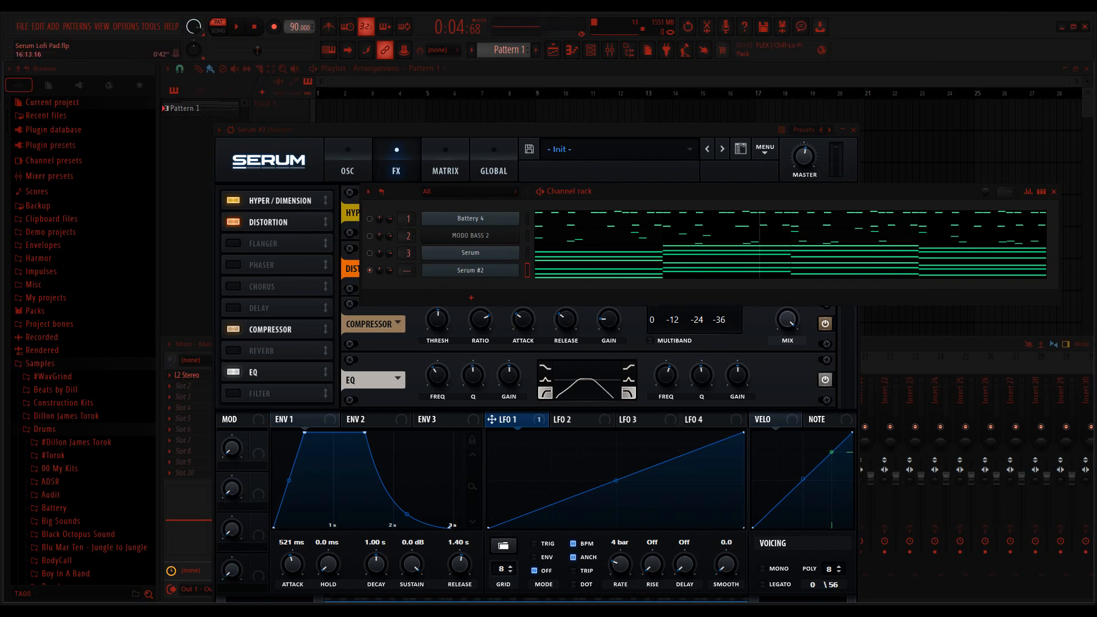
key("space")
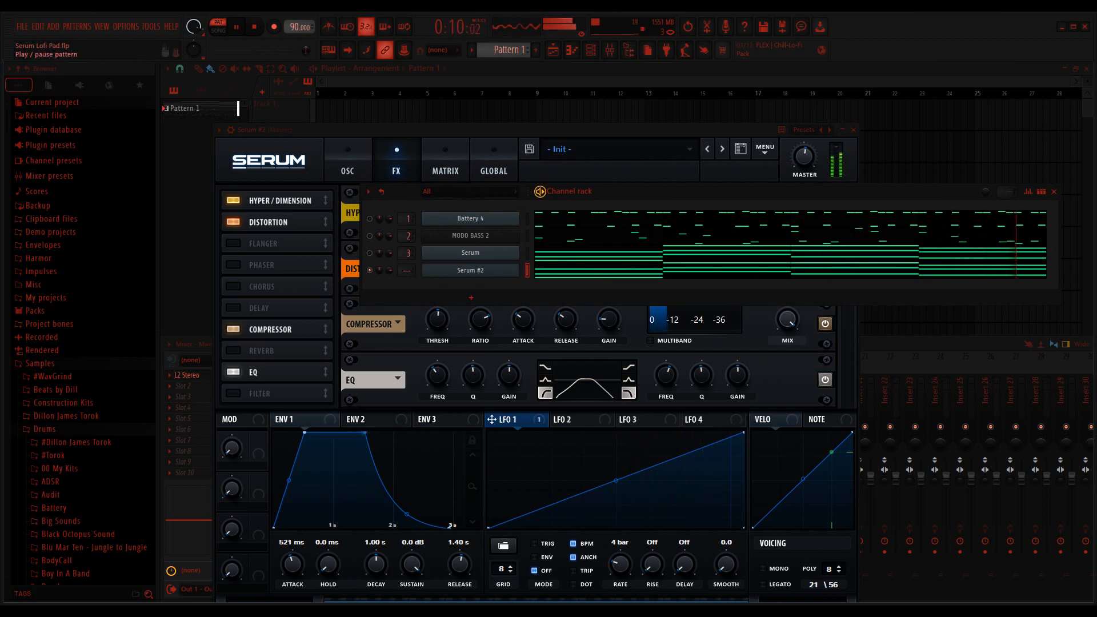
key("space")
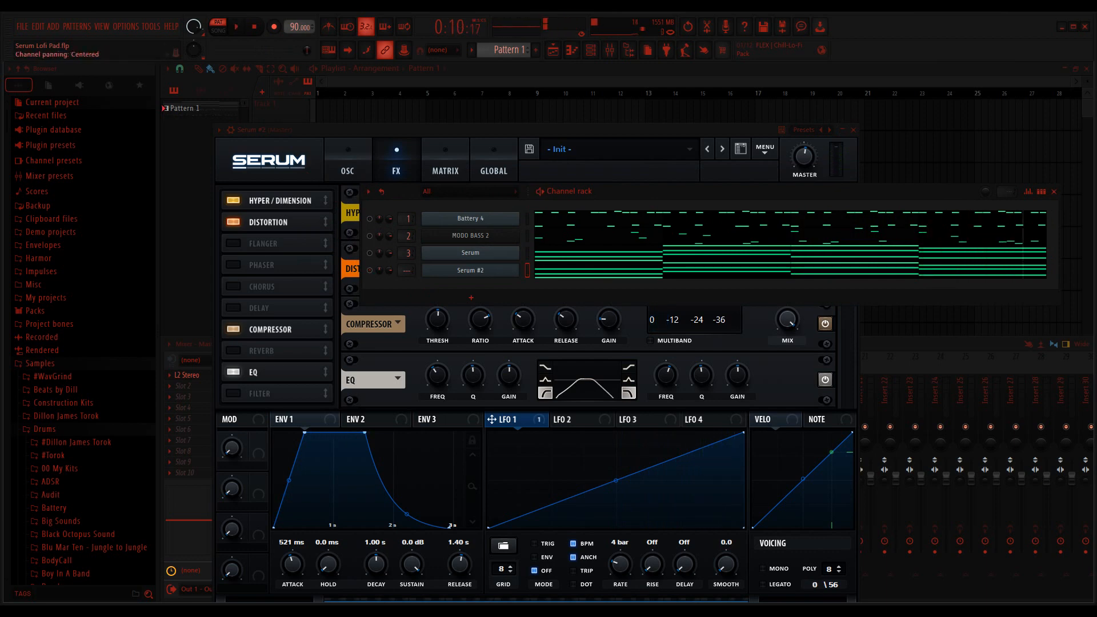
key("space")
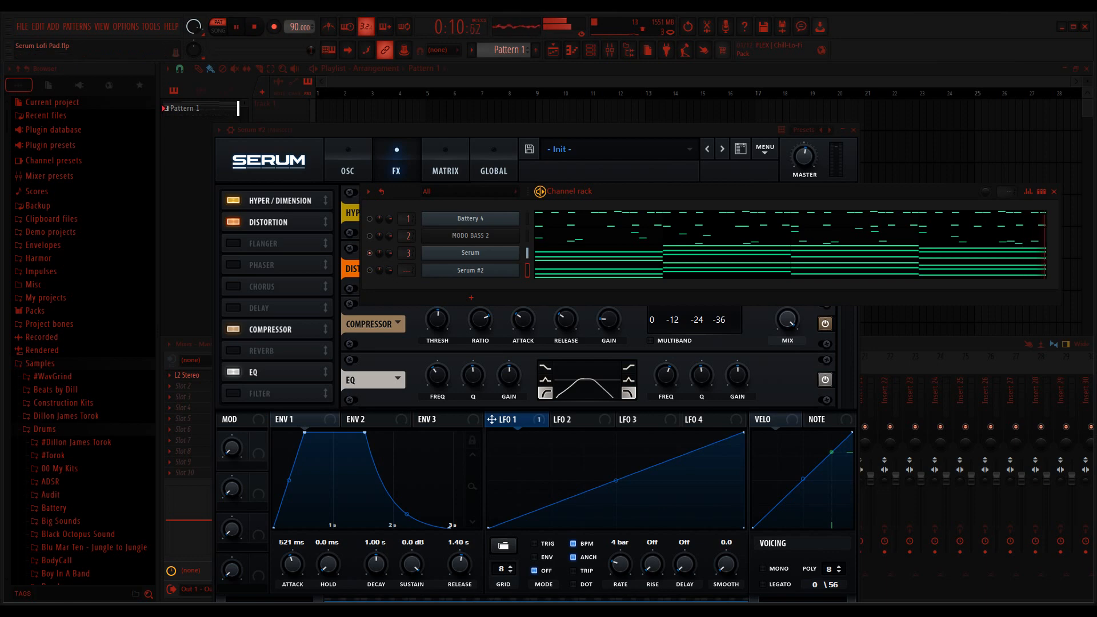
left_click(540, 192)
left_click(370, 270)
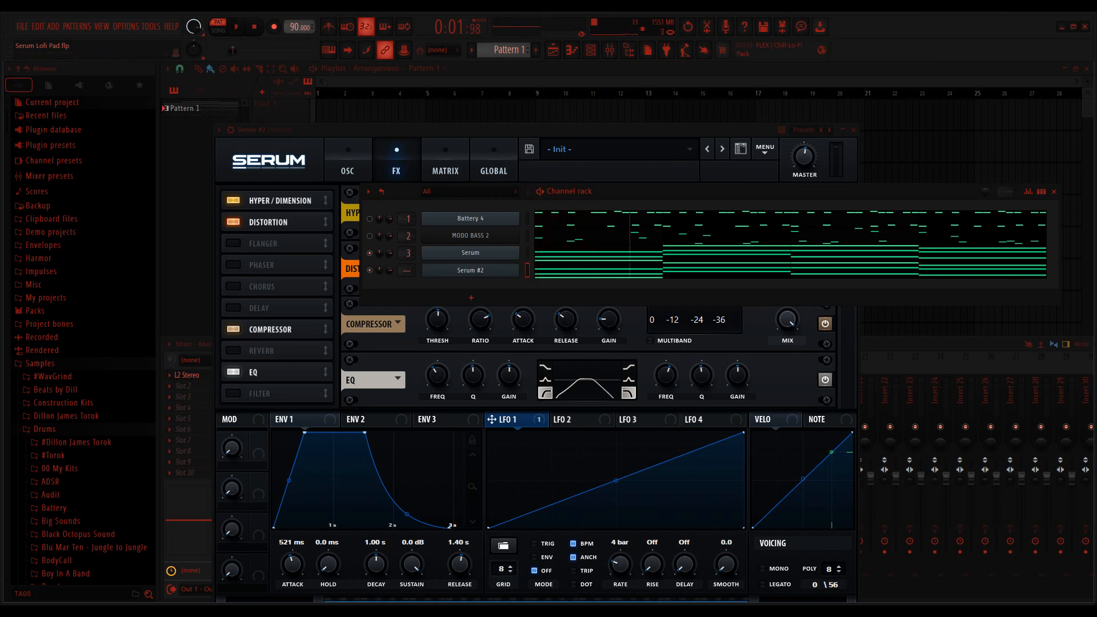
left_click(540, 191)
left_click(348, 161)
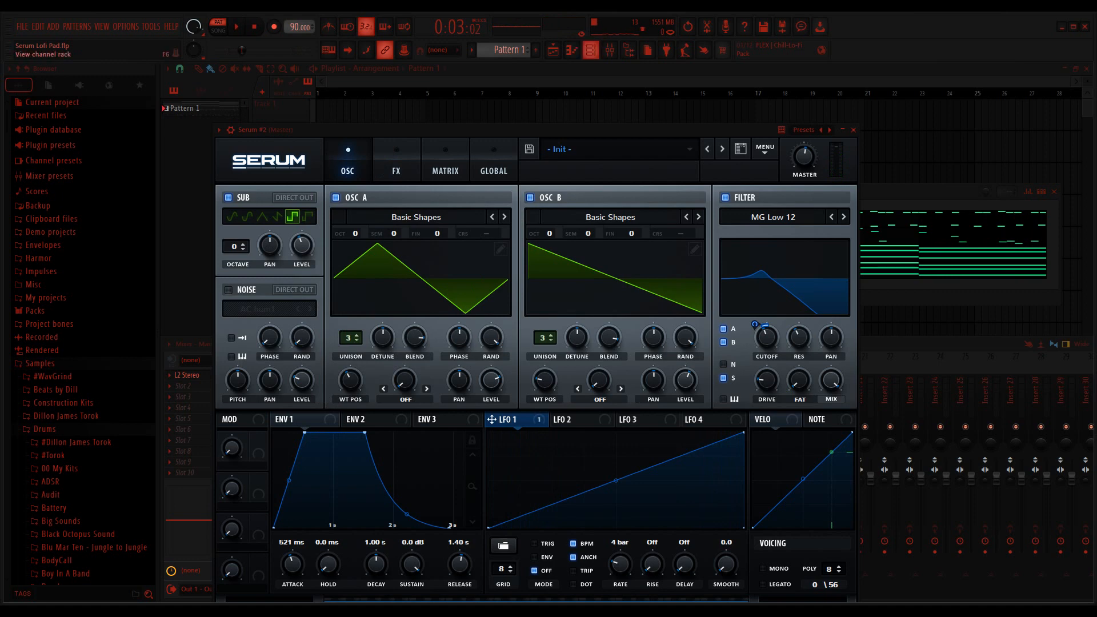
Step: Close the Serum #2 window, unmute Battery 4 and MODO BASS 2, and play the pattern with the Serum #2 pad
left_click(590, 51)
left_click(470, 271)
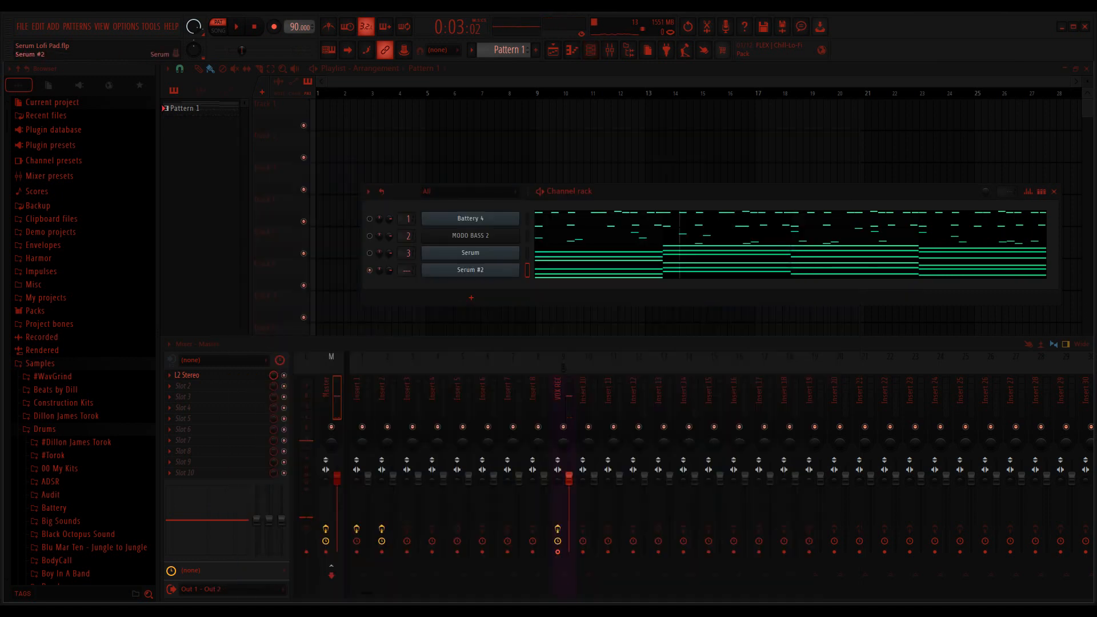
left_click(370, 219)
key("space")
key("space")
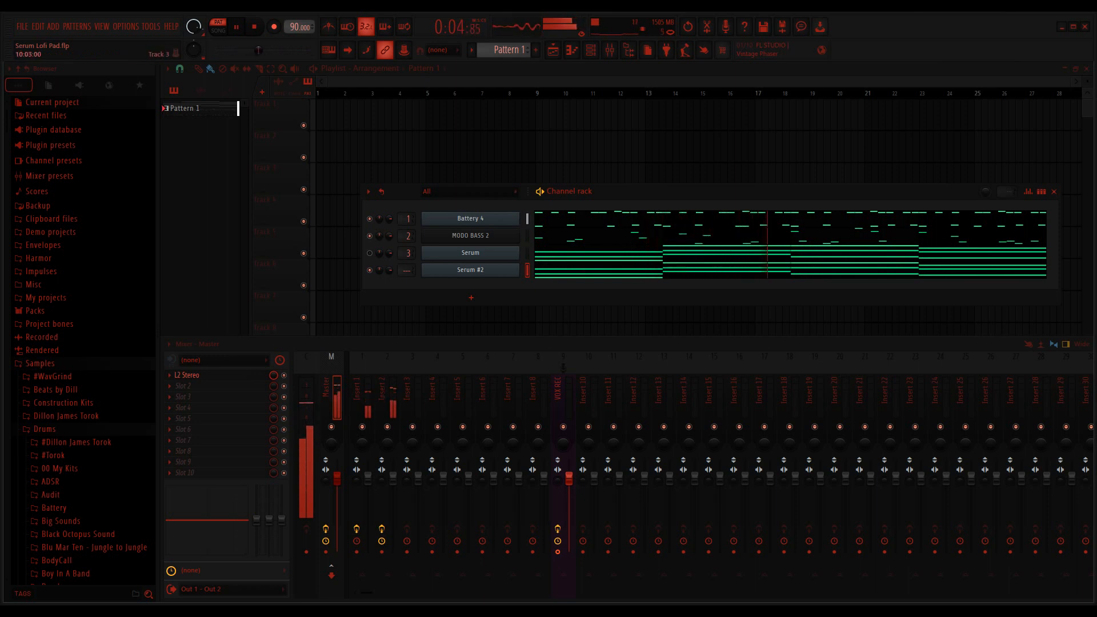
left_click_drag(571, 192, 495, 166)
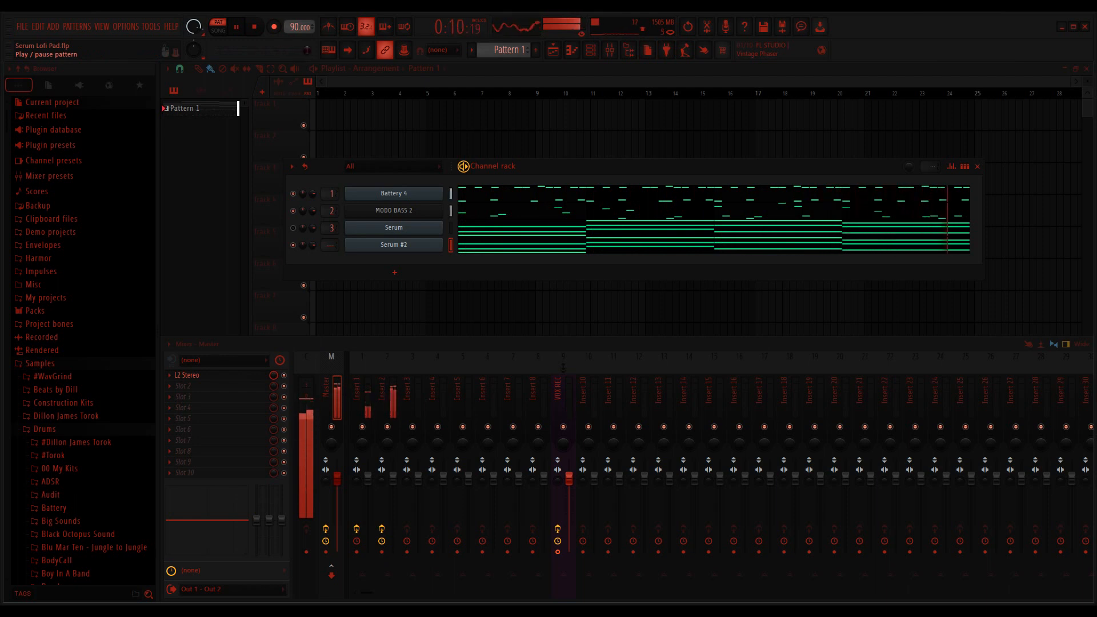
left_click(236, 27)
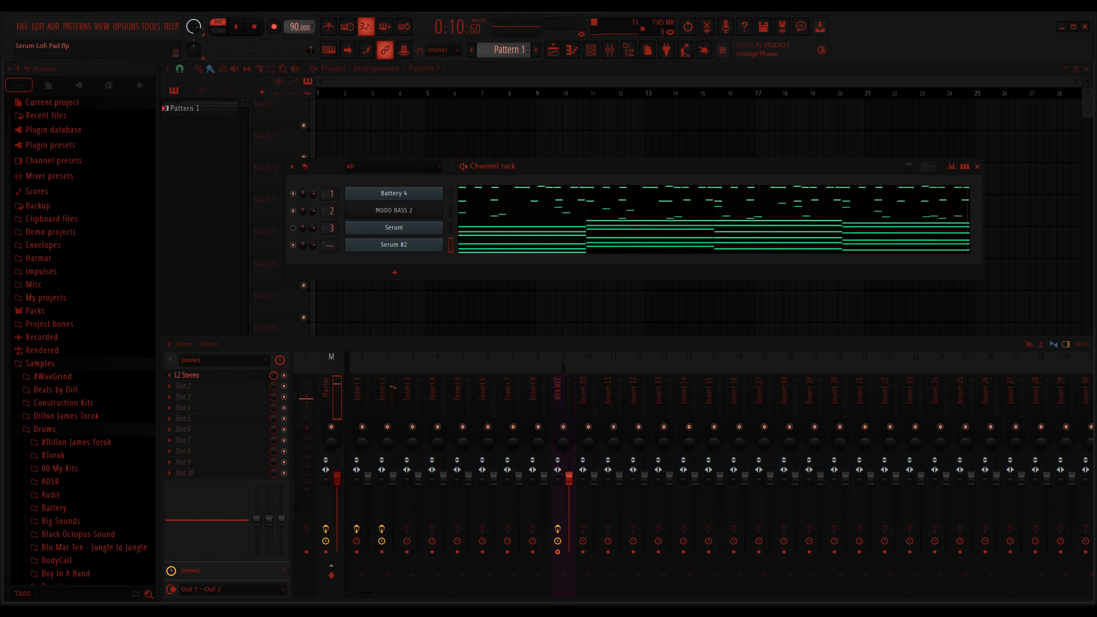